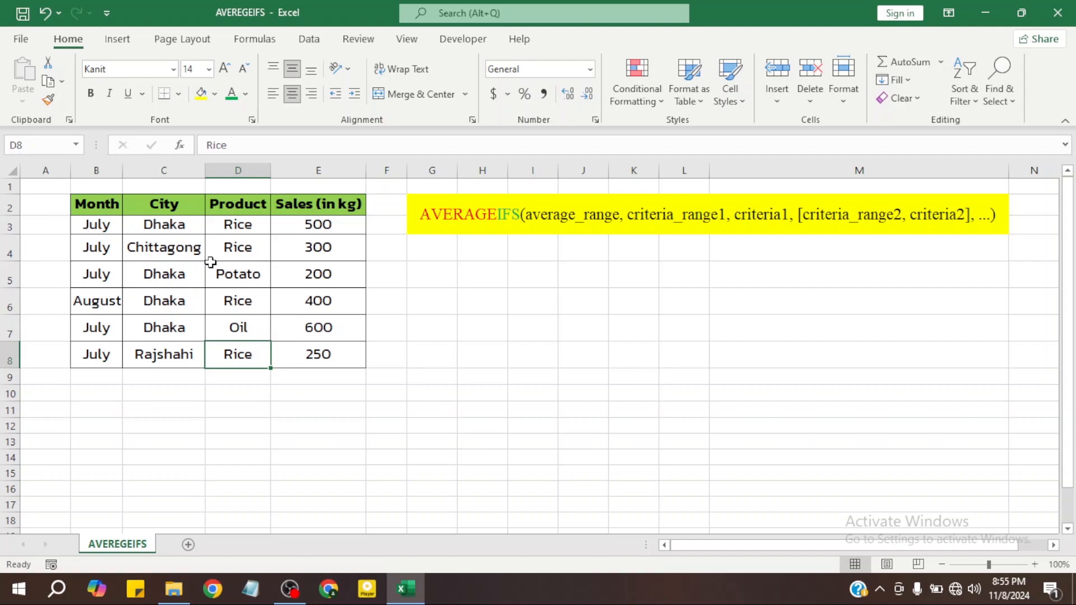
Examine the month, city, product and sales entries row by row in the sales table B3:E8
{"action": "left_click", "coordinate": [189, 230]}
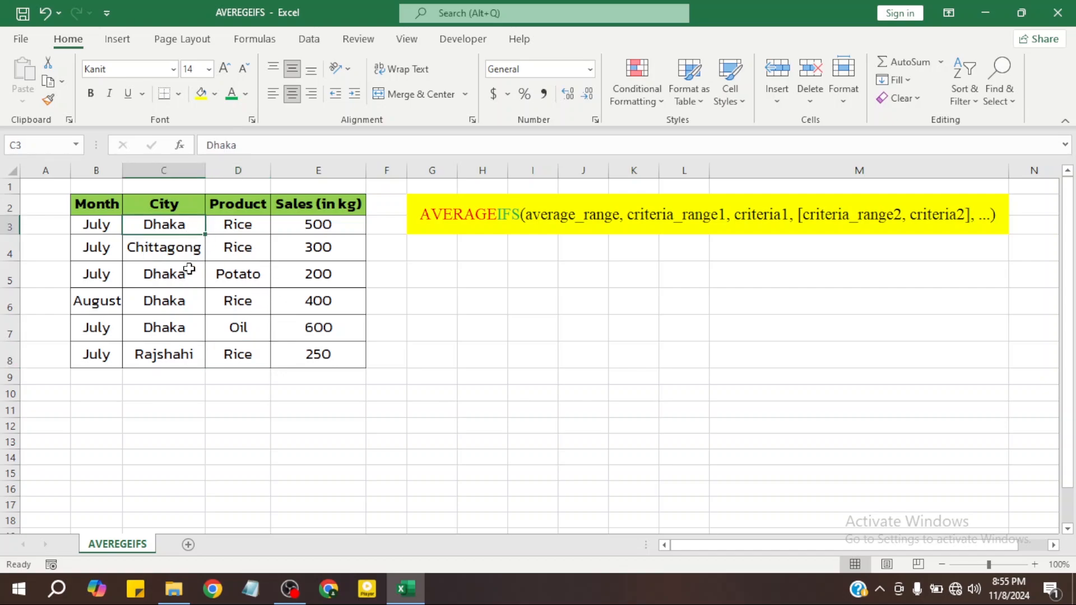
{"action": "left_click", "coordinate": [189, 269]}
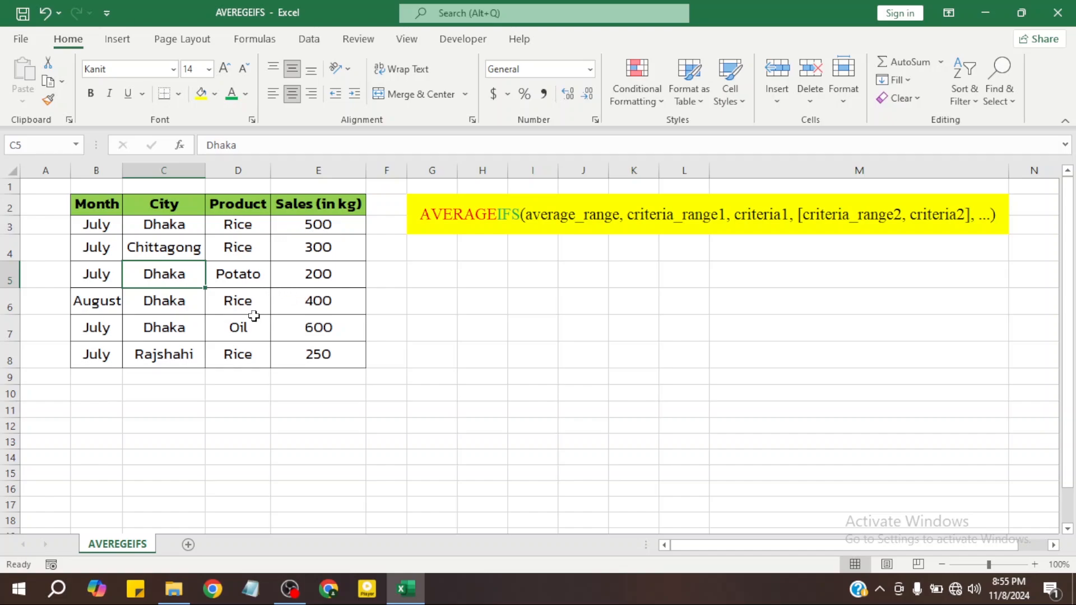
{"action": "left_click", "coordinate": [311, 331]}
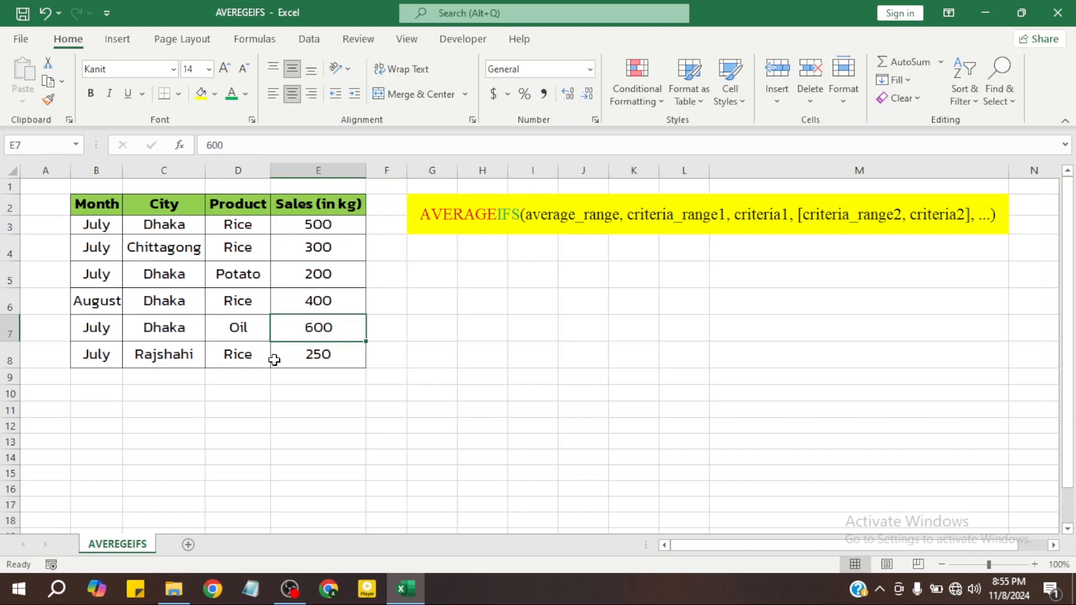
{"action": "left_click", "coordinate": [301, 276]}
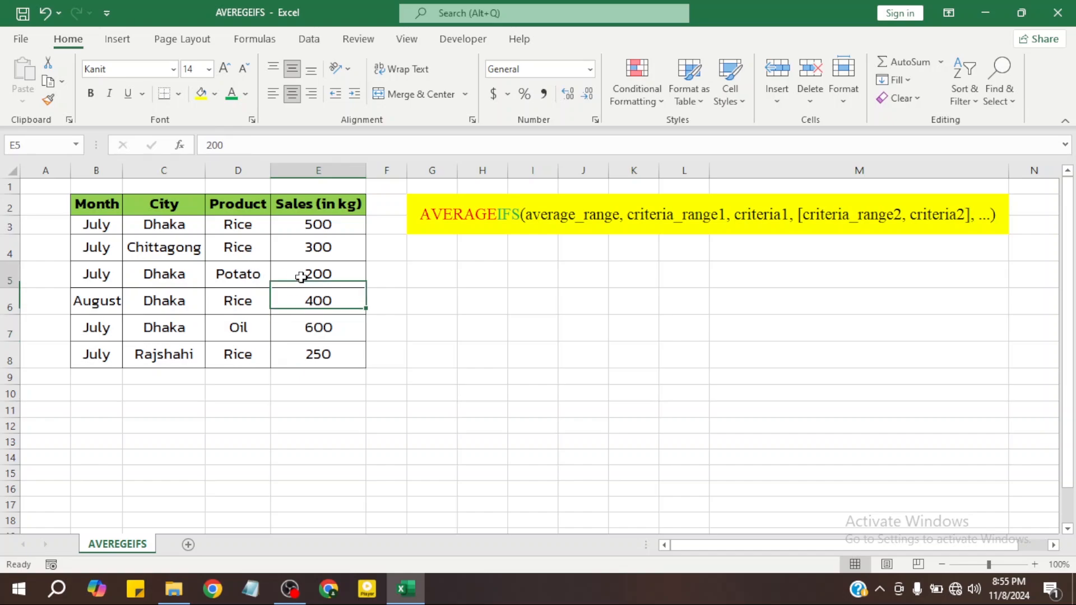
{"action": "left_click", "coordinate": [238, 330]}
{"action": "left_click", "coordinate": [104, 226]}
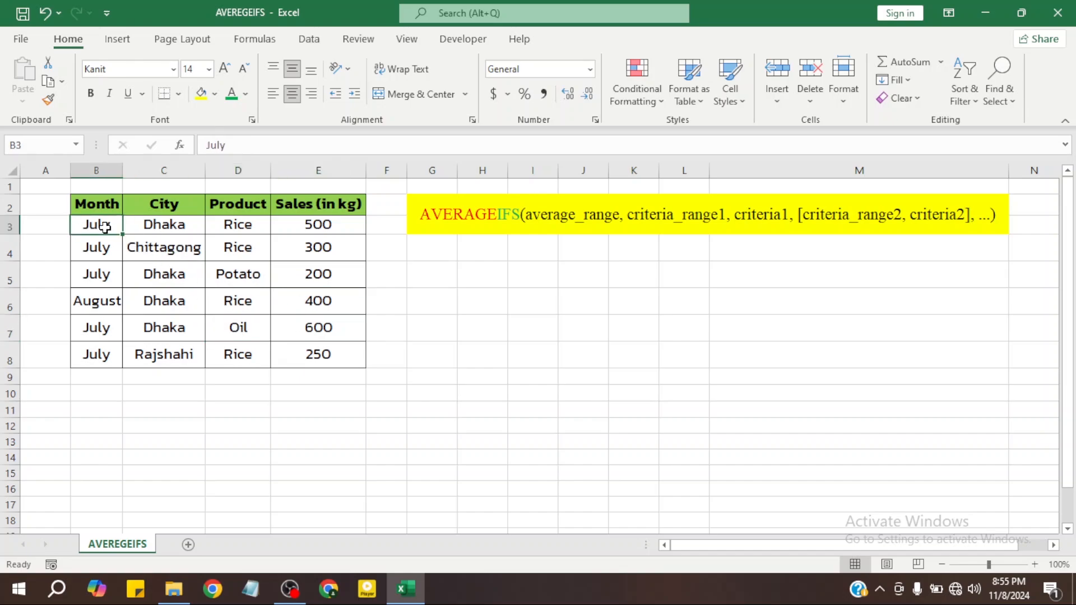
{"action": "left_click", "coordinate": [163, 225]}
{"action": "left_click", "coordinate": [240, 227]}
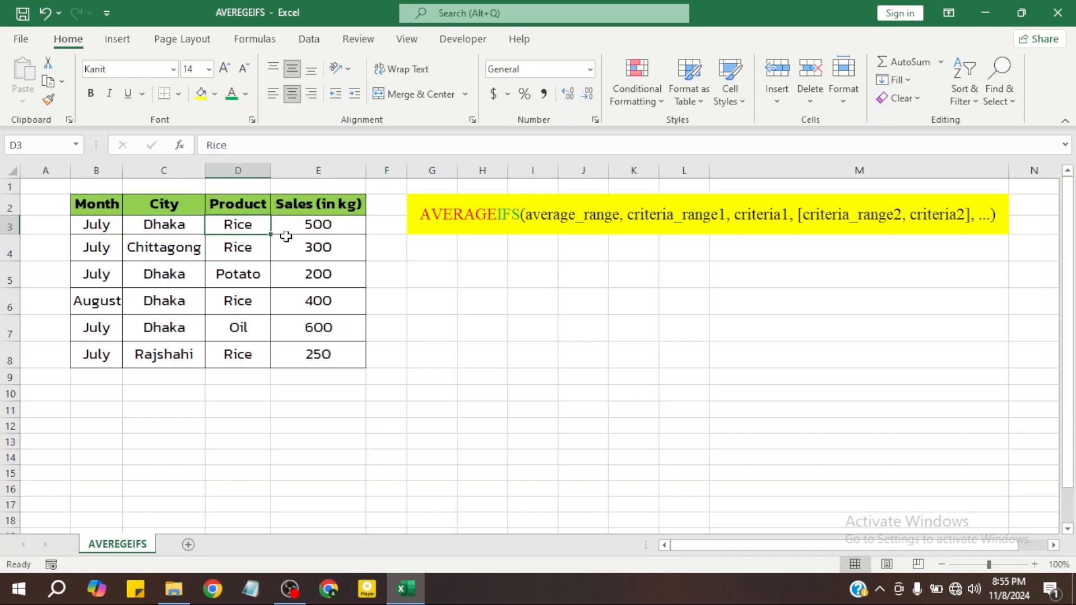
{"action": "left_click", "coordinate": [301, 232]}
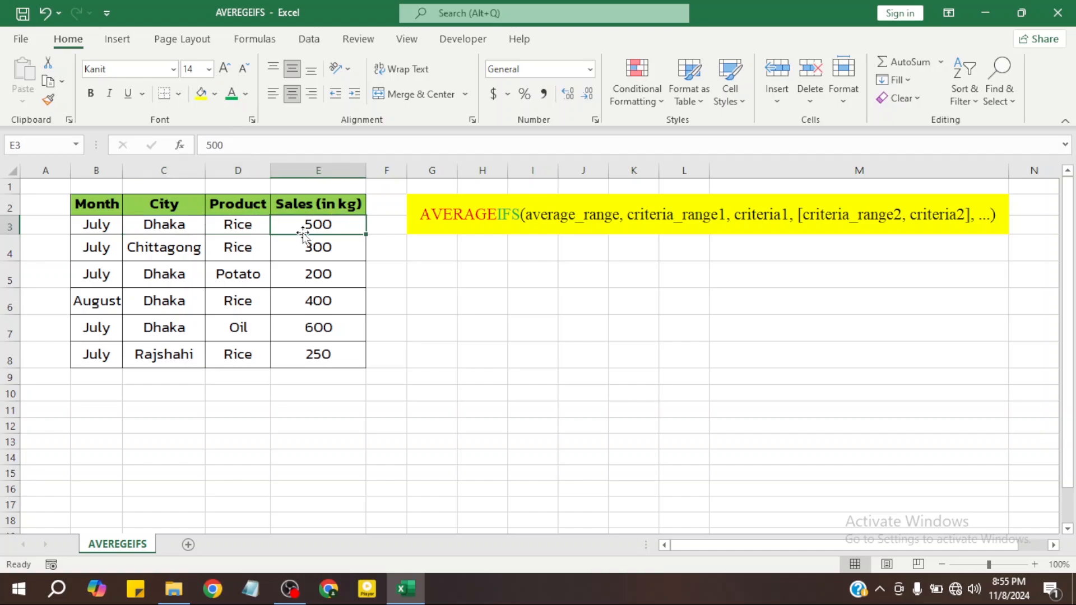
{"action": "left_click", "coordinate": [99, 254]}
{"action": "left_click", "coordinate": [161, 255]}
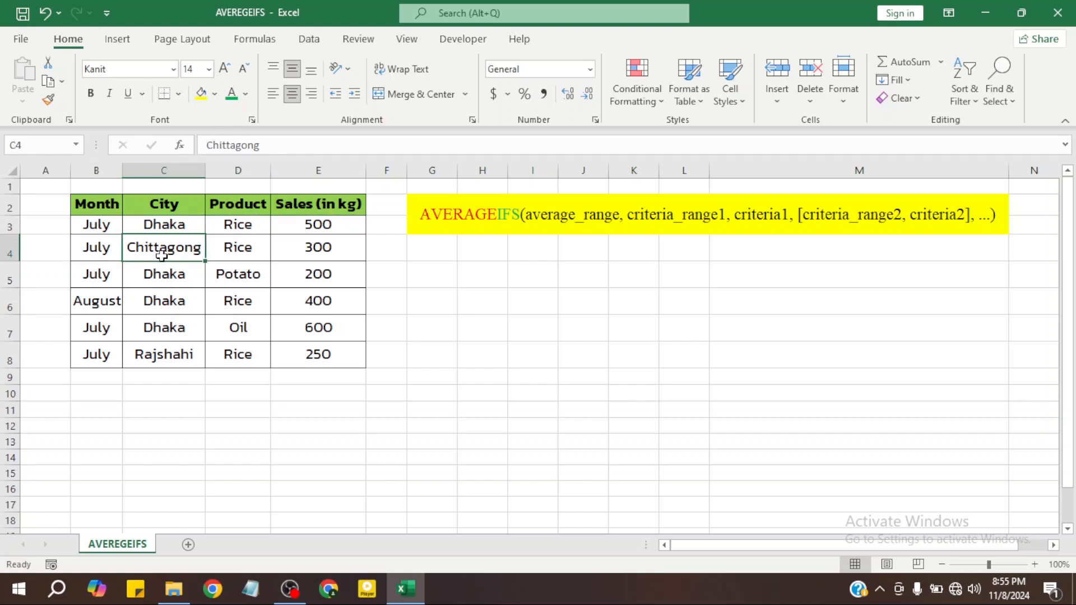
{"action": "left_click", "coordinate": [247, 256]}
{"action": "left_click", "coordinate": [317, 253]}
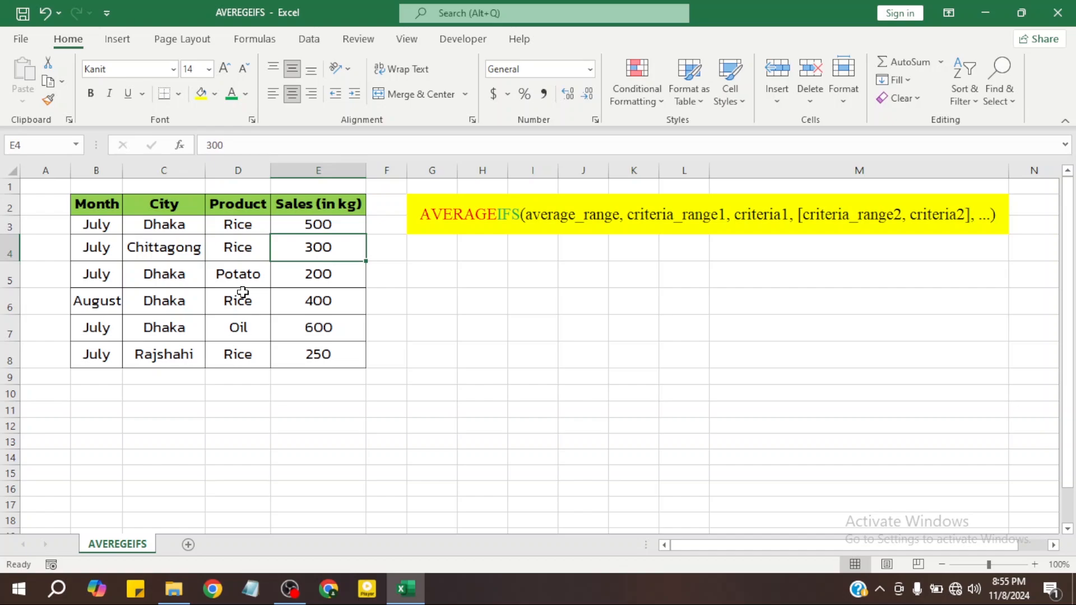
{"action": "left_click", "coordinate": [99, 306]}
{"action": "left_click", "coordinate": [174, 305]}
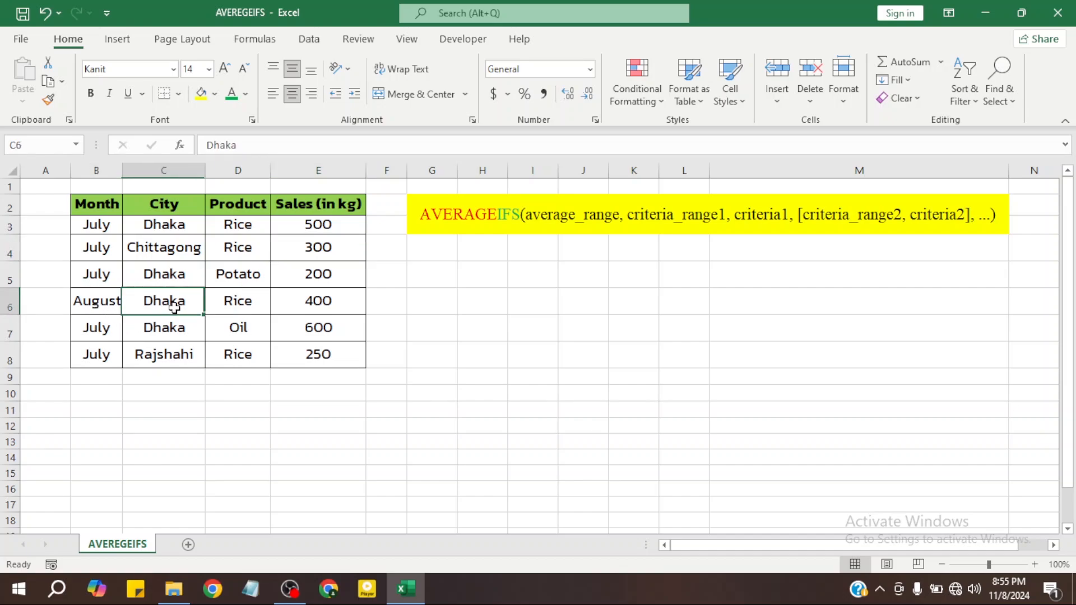
{"action": "left_click", "coordinate": [247, 305]}
{"action": "left_click", "coordinate": [313, 305]}
{"action": "left_click", "coordinate": [102, 330]}
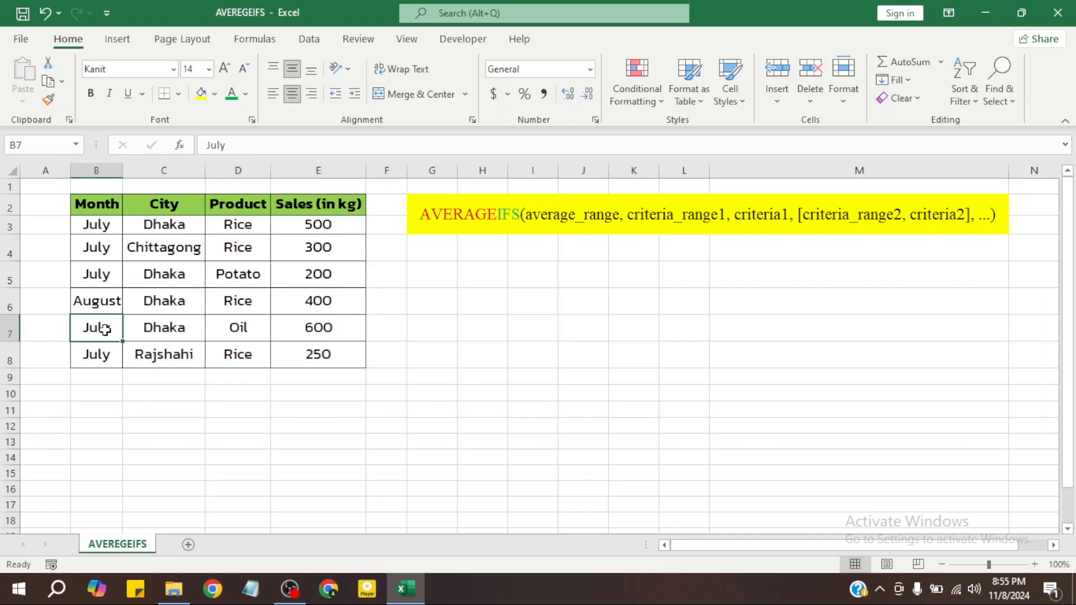
{"action": "left_click", "coordinate": [197, 330]}
{"action": "left_click", "coordinate": [251, 331]}
{"action": "left_click", "coordinate": [345, 331]}
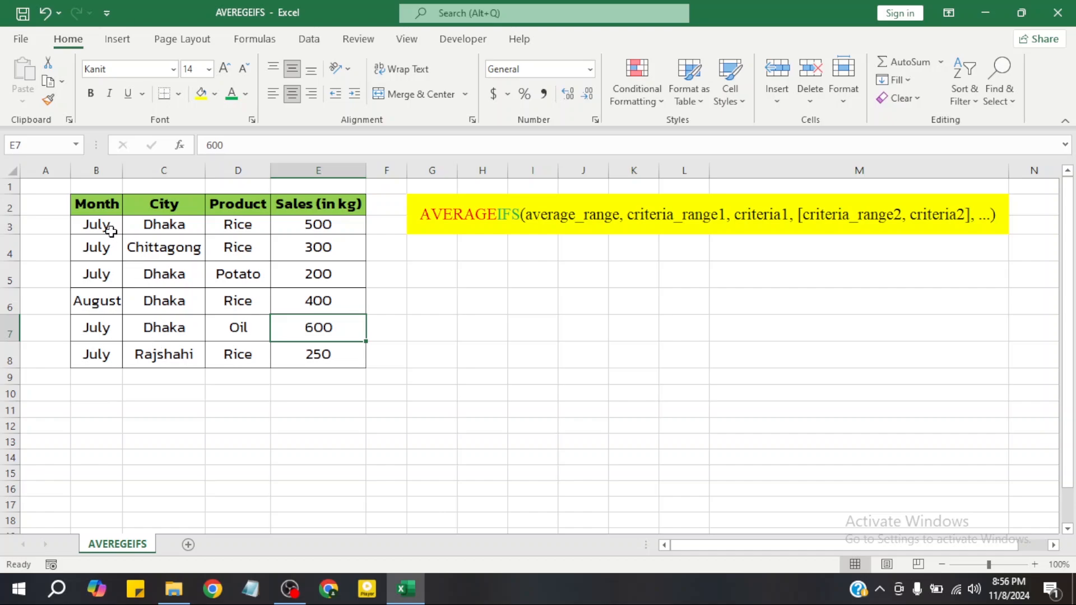
Enter the criteria JULY, DHAKA and RICE in cells C12, C13 and C14
{"action": "left_click", "coordinate": [174, 426]}
{"action": "type", "text": "ju"}
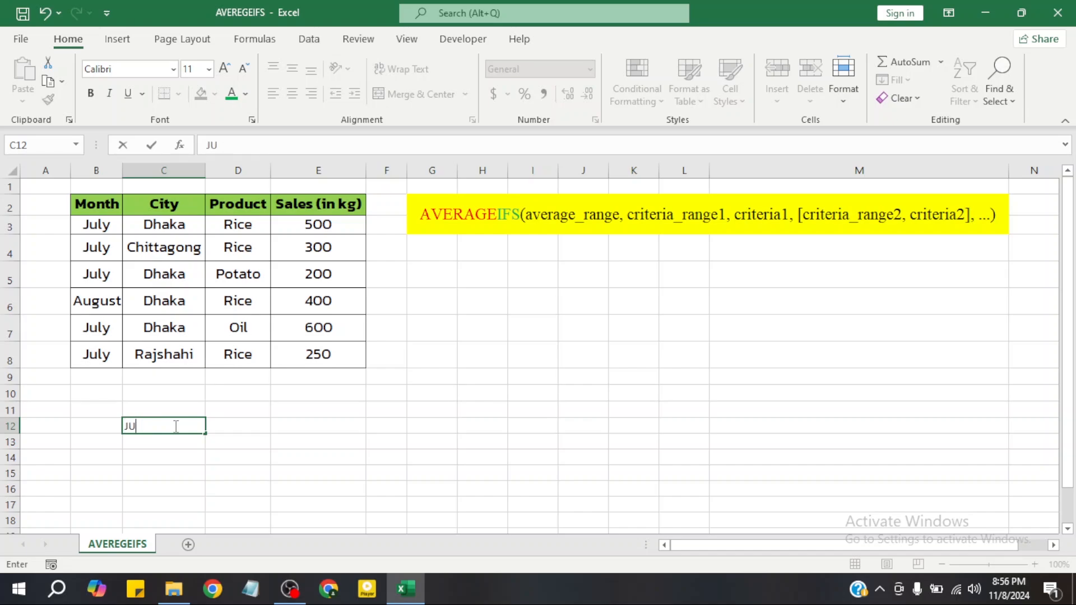
{"action": "key", "text": "Return"}
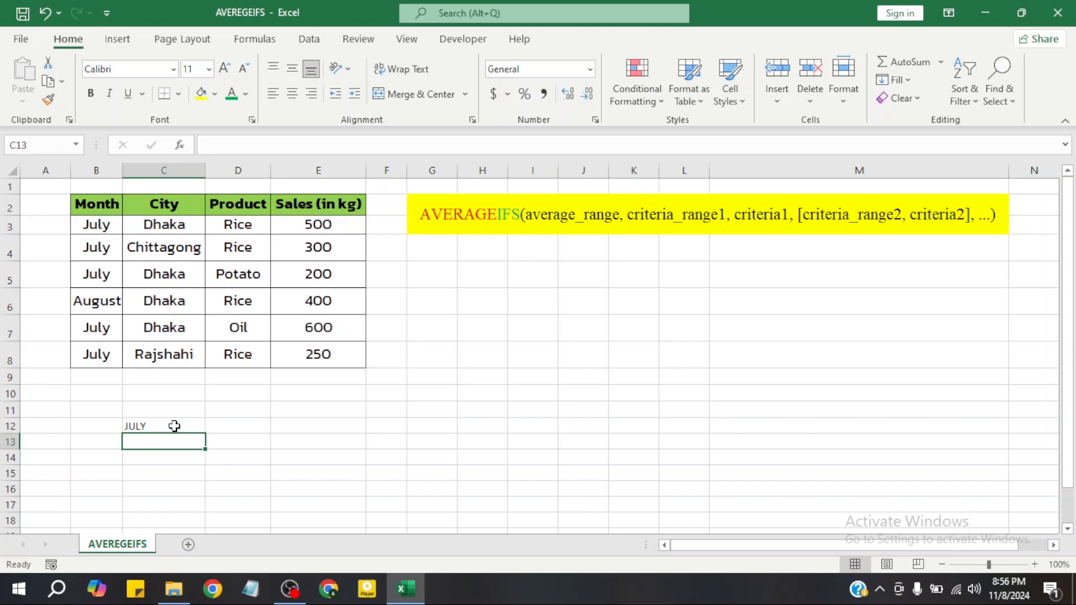
{"action": "type", "text": "DHAKA"}
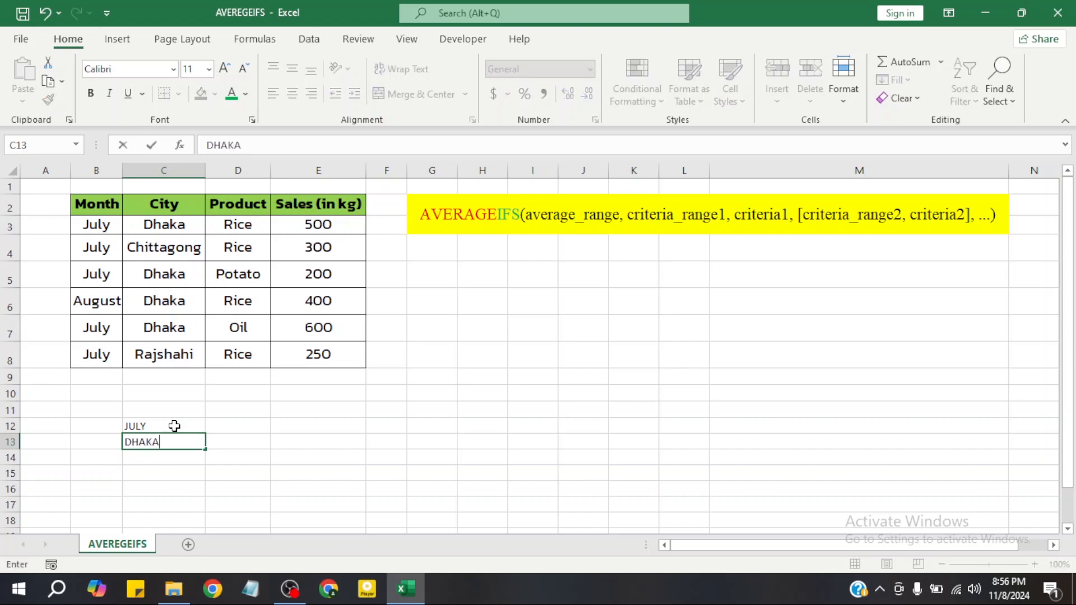
{"action": "key", "text": "Return"}
{"action": "type", "text": "RICE"}
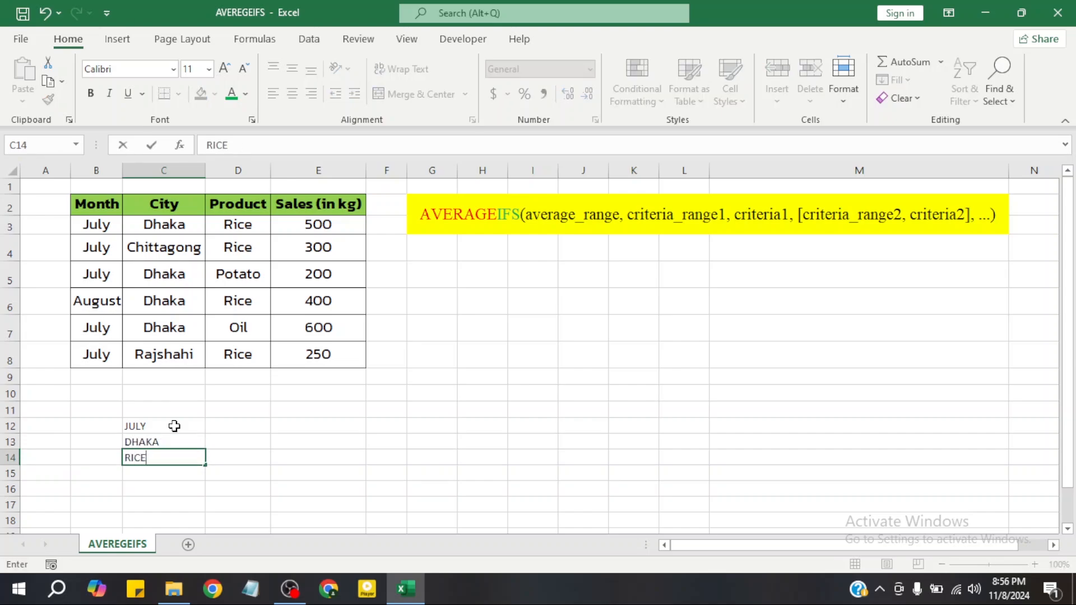
{"action": "key", "text": "Return"}
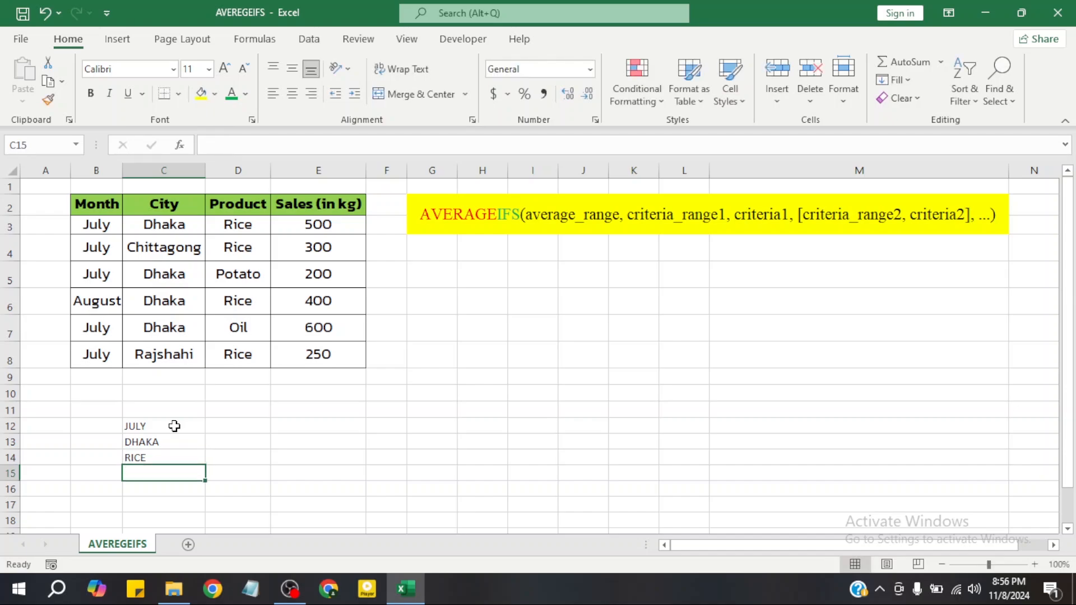
Compare the three criteria in C12:C14 with the Month, City and Product columns of the sales table
{"action": "left_click_drag", "start_coordinate": [174, 426], "coordinate": [185, 457]}
{"action": "left_click", "coordinate": [238, 440]}
{"action": "left_click", "coordinate": [179, 424]}
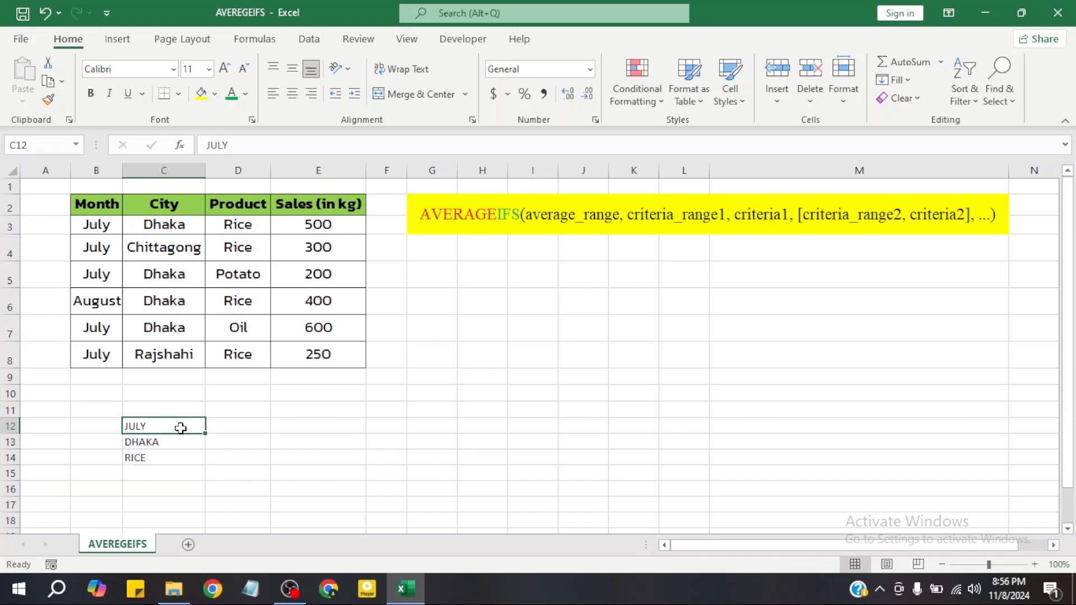
{"action": "left_click", "coordinate": [178, 444]}
{"action": "left_click", "coordinate": [173, 457]}
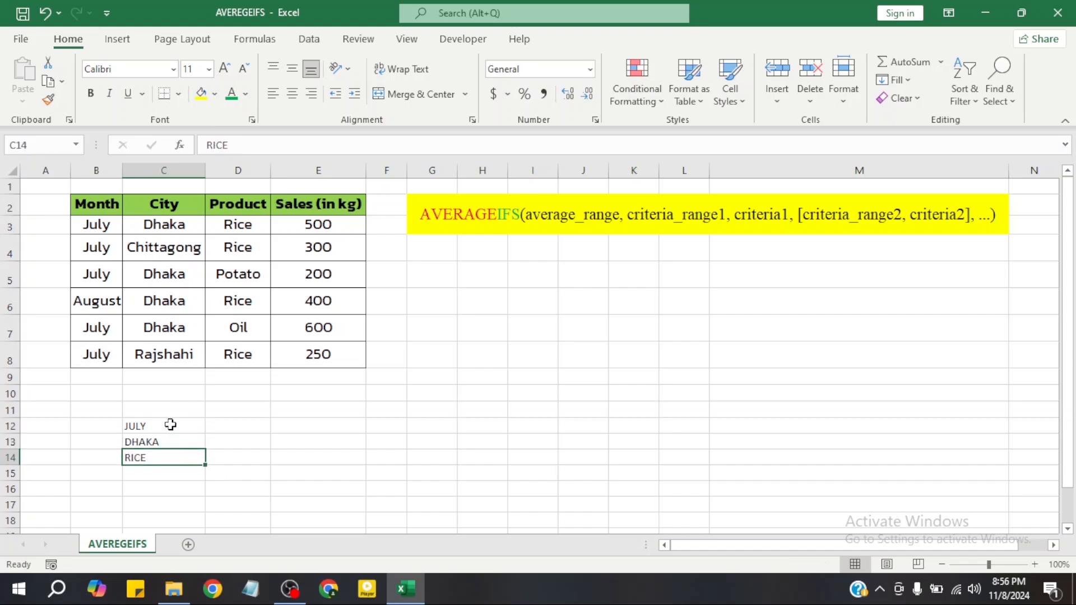
{"action": "left_click_drag", "start_coordinate": [170, 425], "coordinate": [178, 454]}
{"action": "left_click", "coordinate": [178, 455]}
{"action": "left_click_drag", "start_coordinate": [109, 224], "coordinate": [95, 305]}
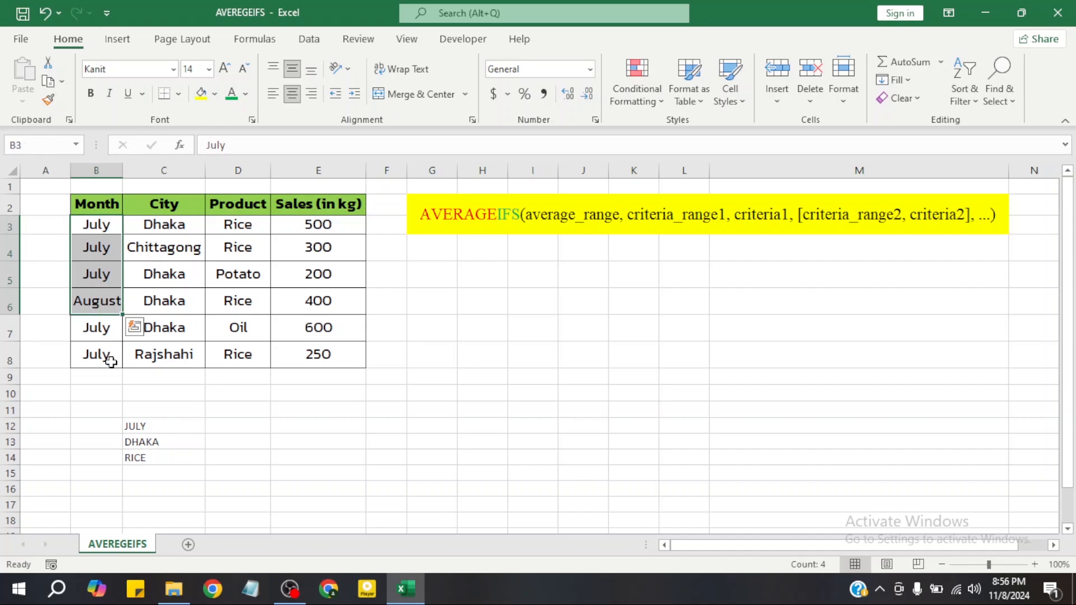
{"action": "left_click_drag", "start_coordinate": [171, 223], "coordinate": [175, 354]}
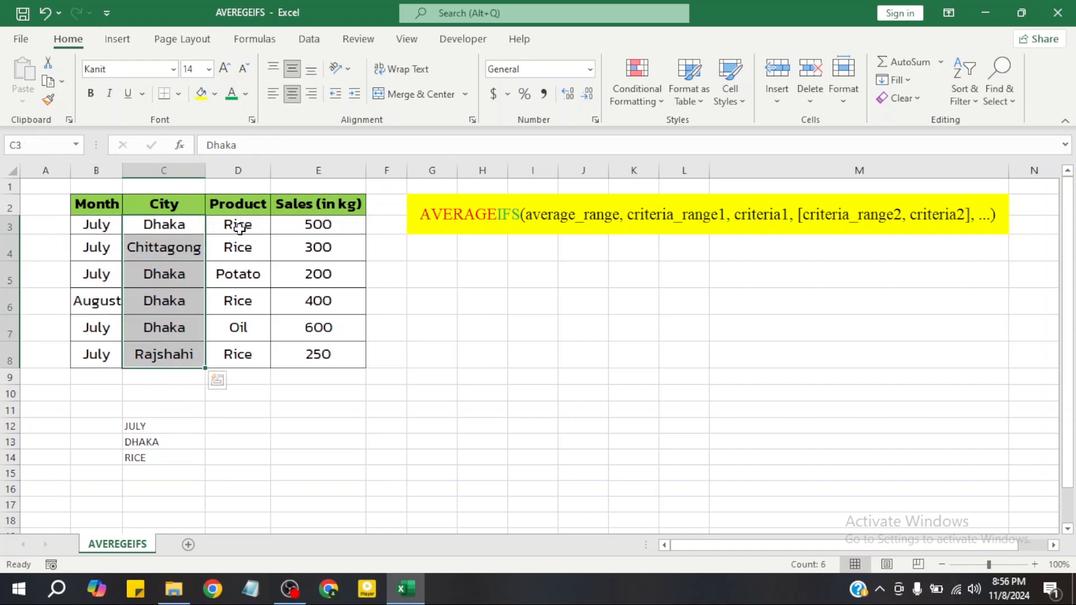
{"action": "left_click_drag", "start_coordinate": [242, 225], "coordinate": [238, 354]}
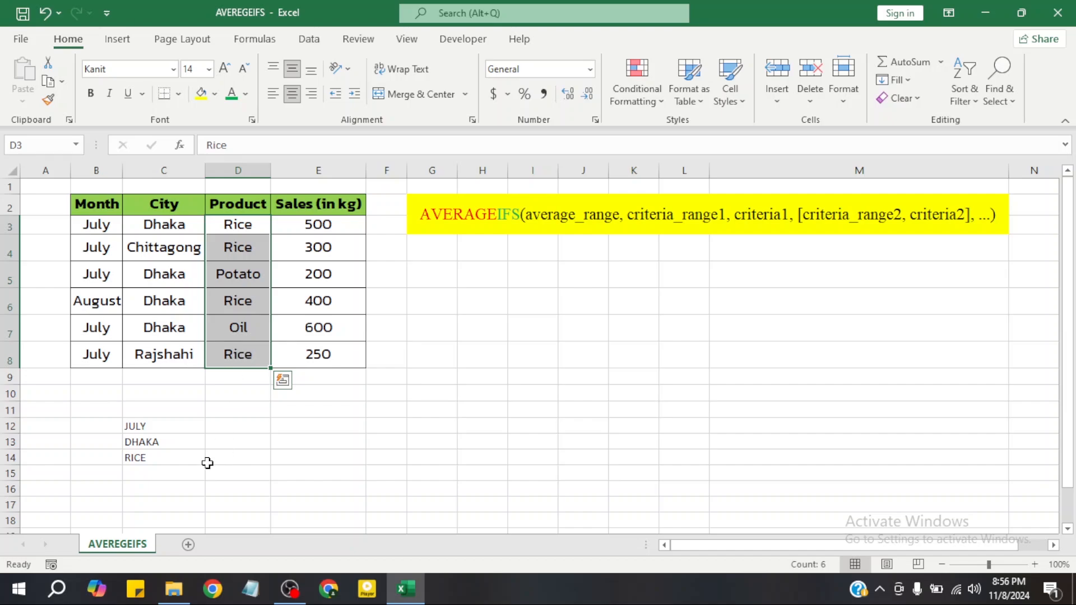
{"action": "left_click", "coordinate": [151, 427]}
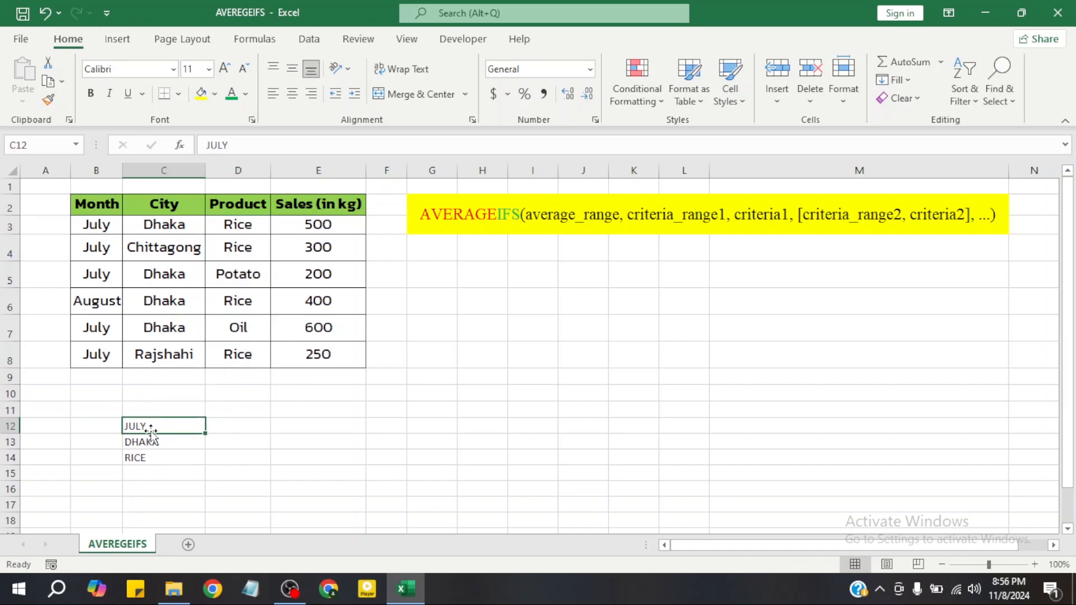
{"action": "left_click", "coordinate": [151, 446]}
{"action": "left_click", "coordinate": [149, 459]}
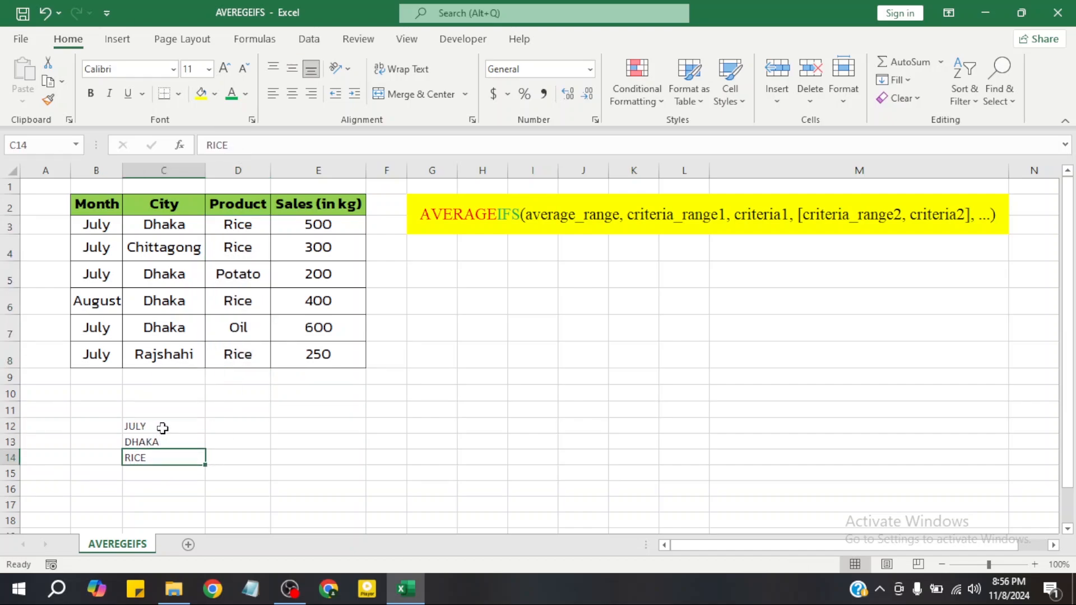
{"action": "left_click", "coordinate": [163, 428]}
{"action": "left_click", "coordinate": [161, 459]}
Match the AVERAGEIFS arguments to the Sales column as average range and the Month, City and Product columns as criteria ranges
{"action": "left_click_drag", "start_coordinate": [329, 224], "coordinate": [320, 353]}
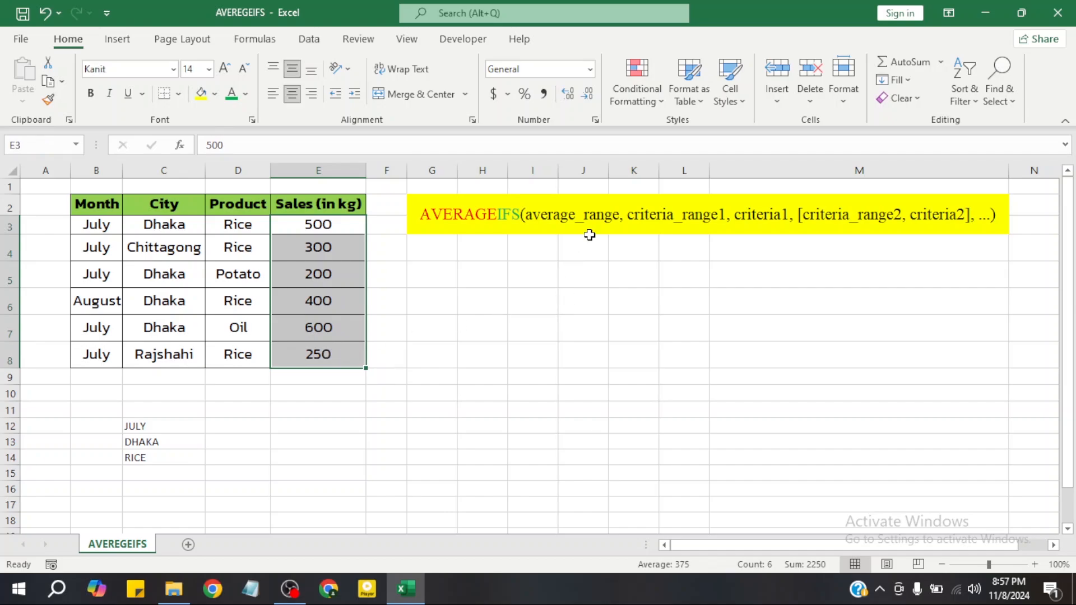
{"action": "left_click", "coordinate": [584, 304]}
{"action": "left_click_drag", "start_coordinate": [341, 224], "coordinate": [343, 356]}
{"action": "left_click", "coordinate": [702, 297]}
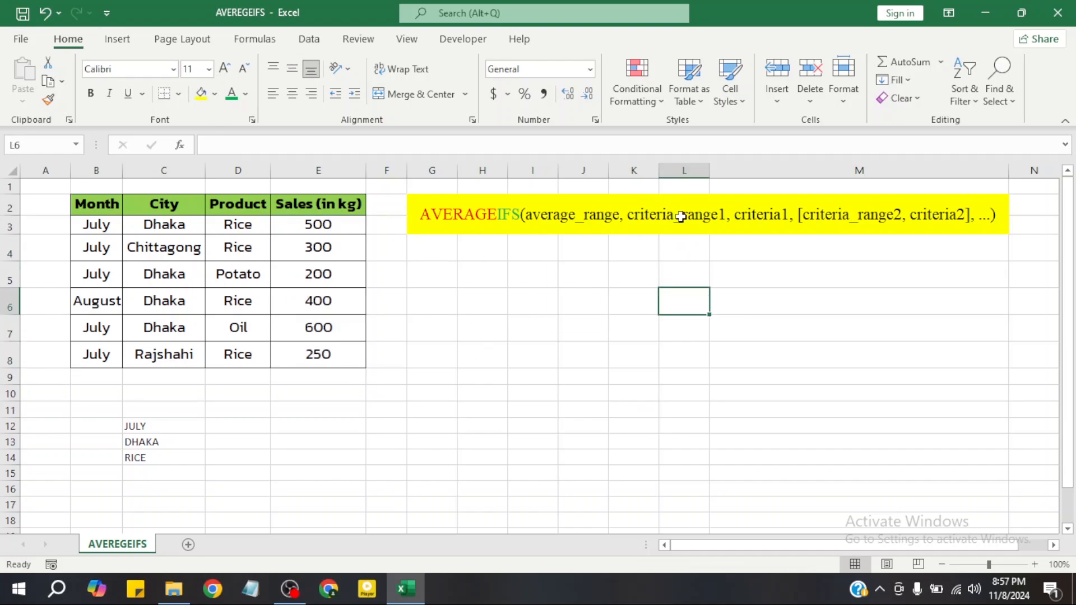
{"action": "left_click", "coordinate": [150, 424]}
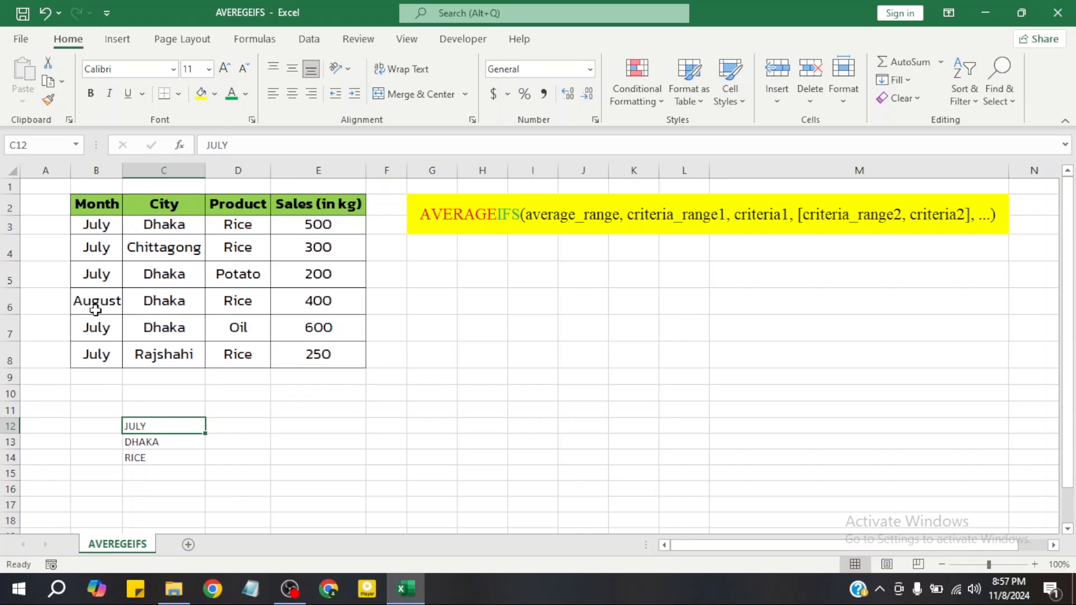
{"action": "left_click_drag", "start_coordinate": [94, 225], "coordinate": [96, 353]}
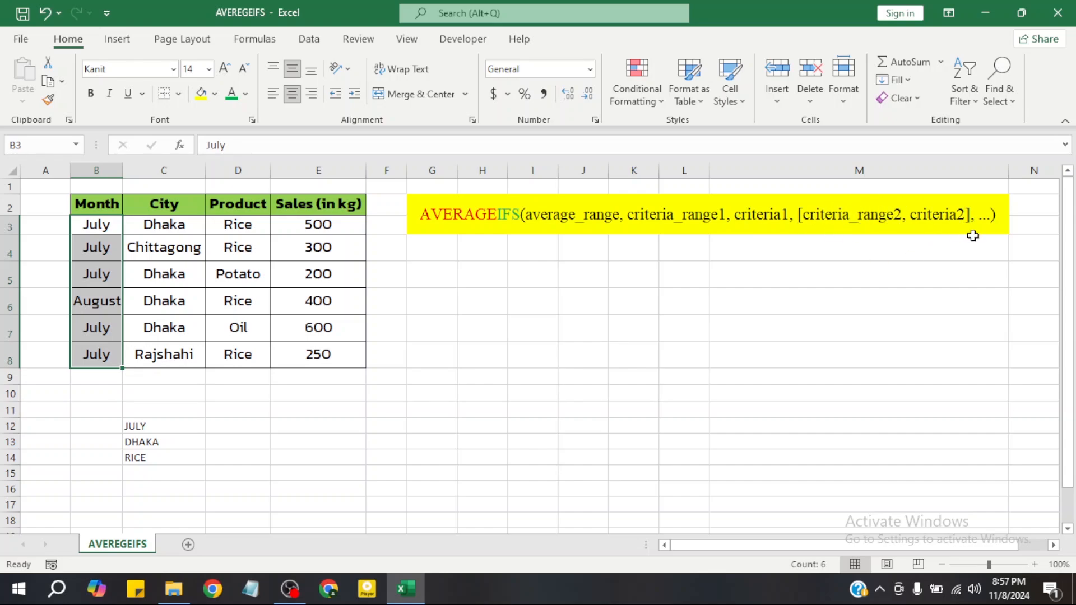
{"action": "left_click", "coordinate": [165, 443]}
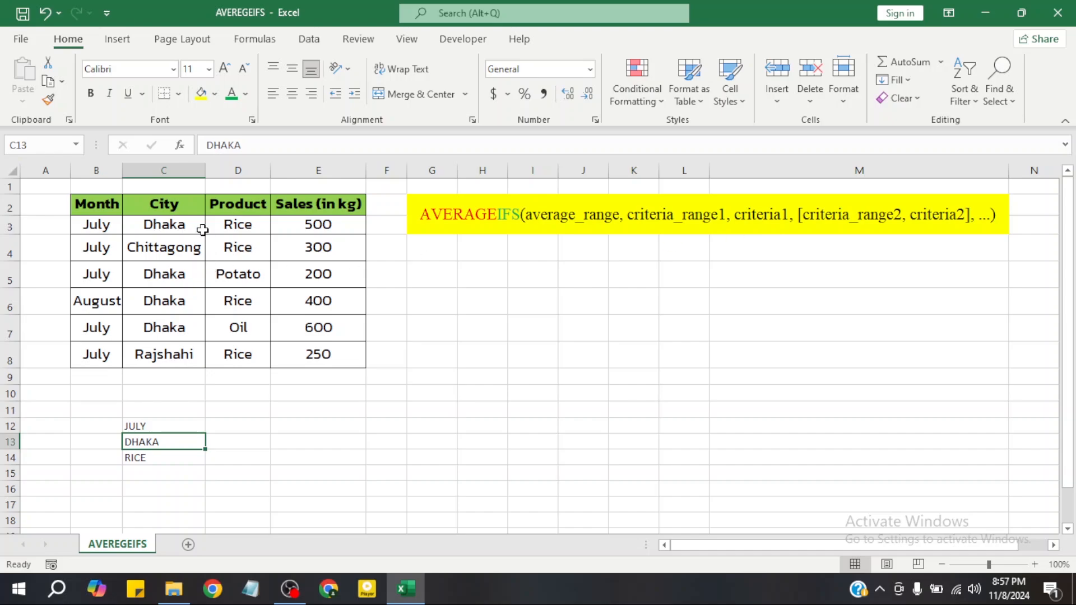
{"action": "left_click_drag", "start_coordinate": [196, 225], "coordinate": [189, 356]}
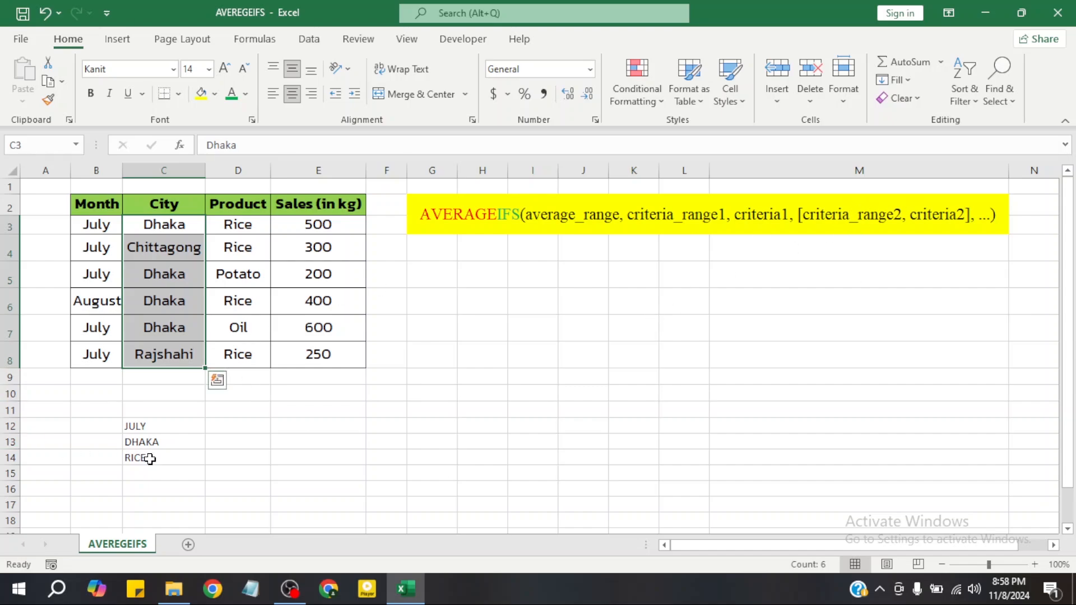
{"action": "left_click_drag", "start_coordinate": [235, 227], "coordinate": [242, 352]}
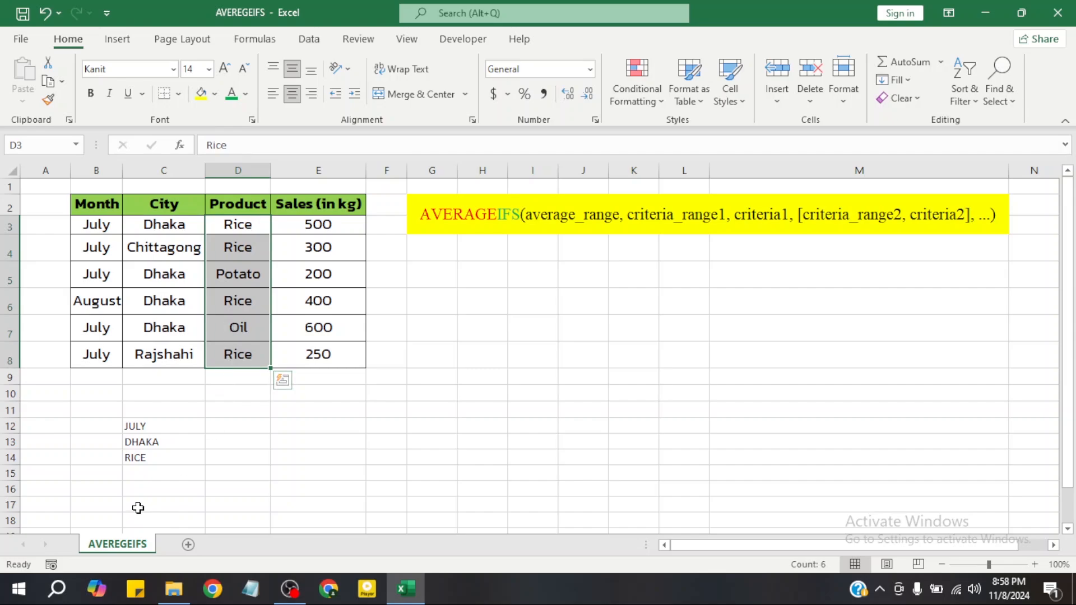
{"action": "left_click", "coordinate": [256, 236]}
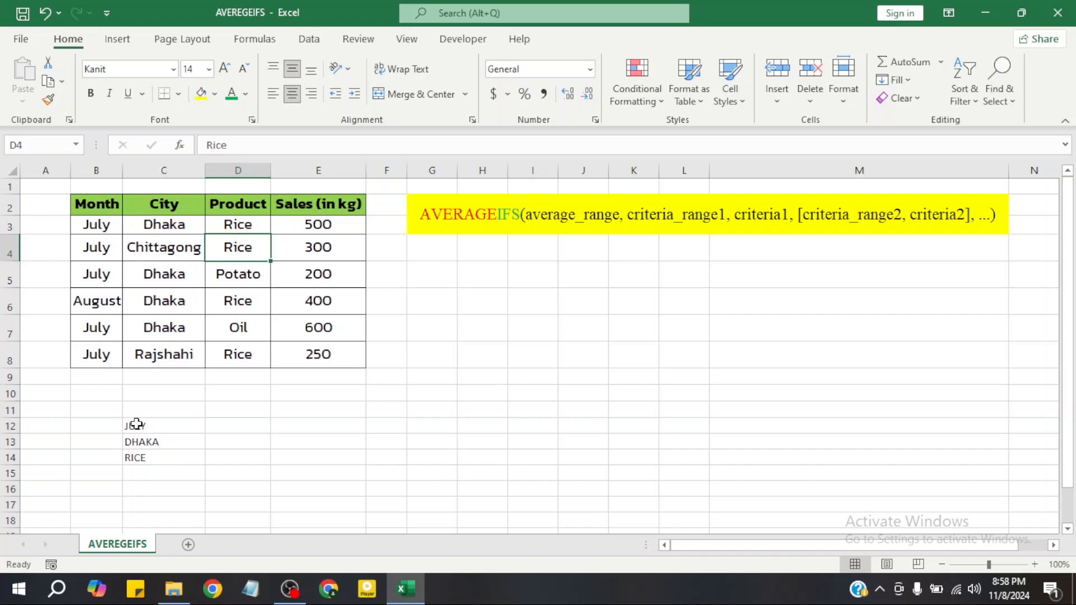
Center the criteria text in cells C12:C14 horizontally
{"action": "left_click_drag", "start_coordinate": [134, 423], "coordinate": [138, 457]}
{"action": "left_click", "coordinate": [292, 94]}
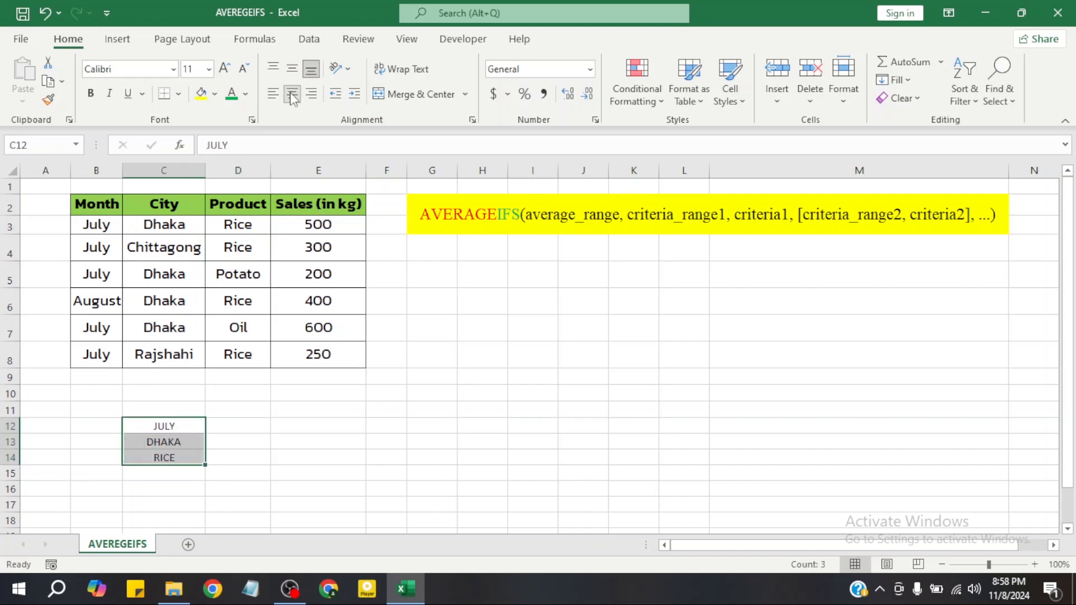
{"action": "left_click", "coordinate": [494, 408]}
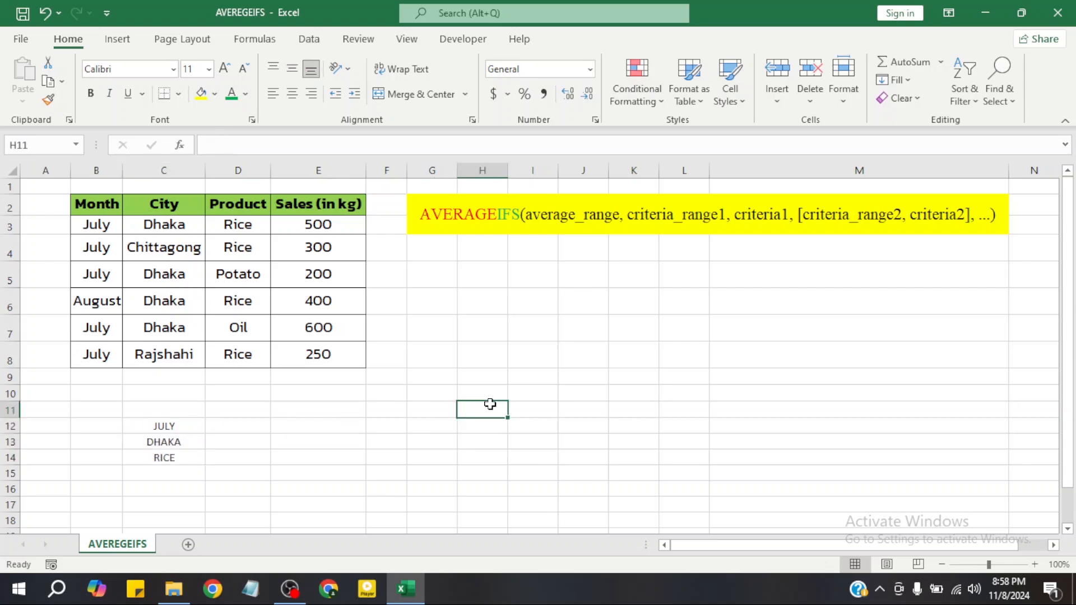
{"action": "left_click", "coordinate": [726, 332]}
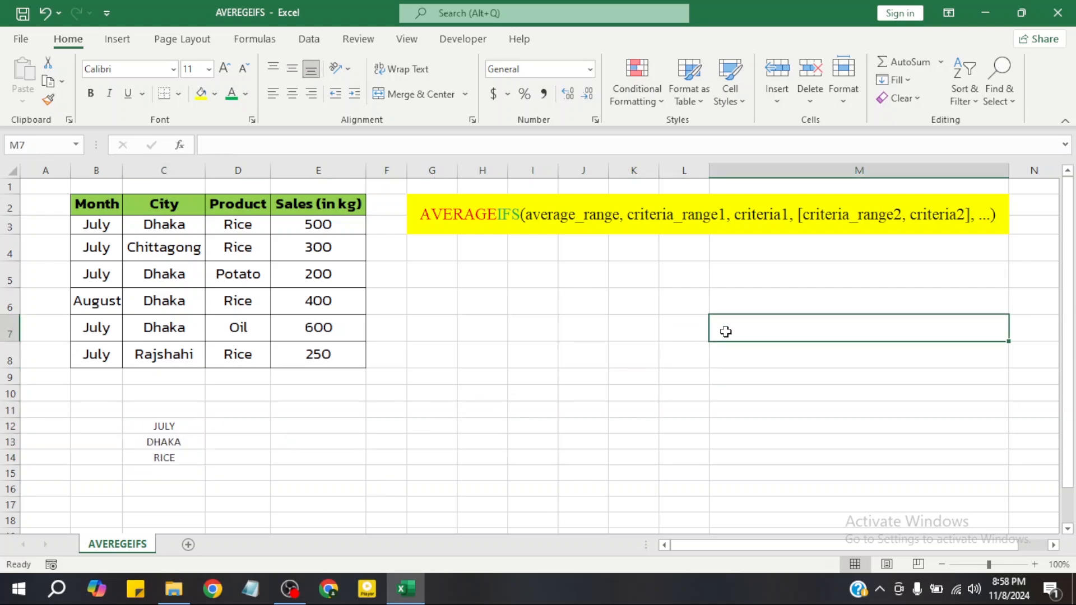
Begin an AVERAGEIFS formula in cell M7
{"action": "type", "text": "="}
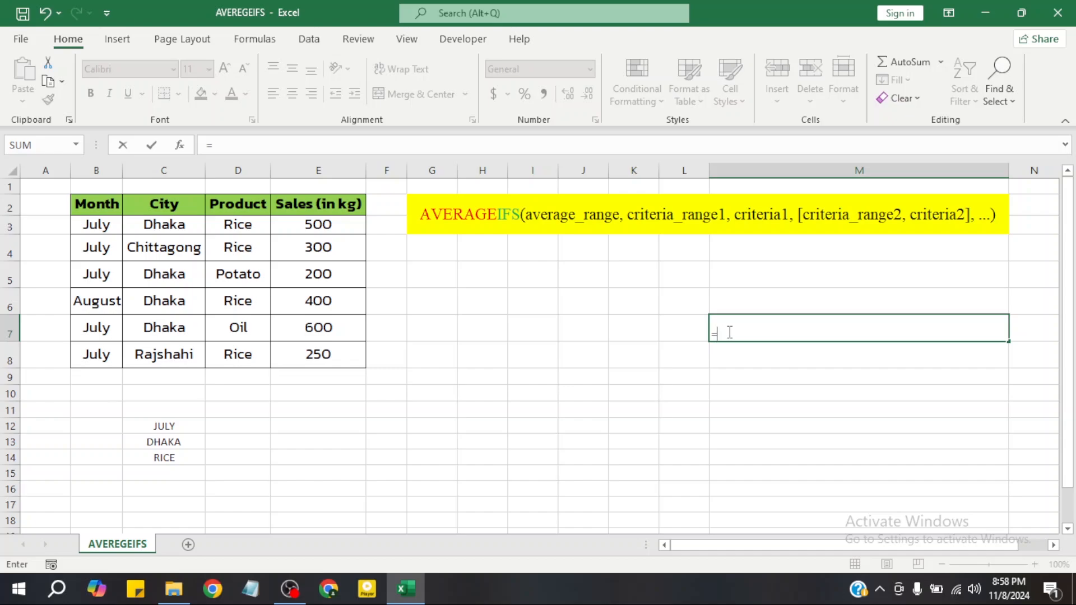
{"action": "type", "text": "AVER"}
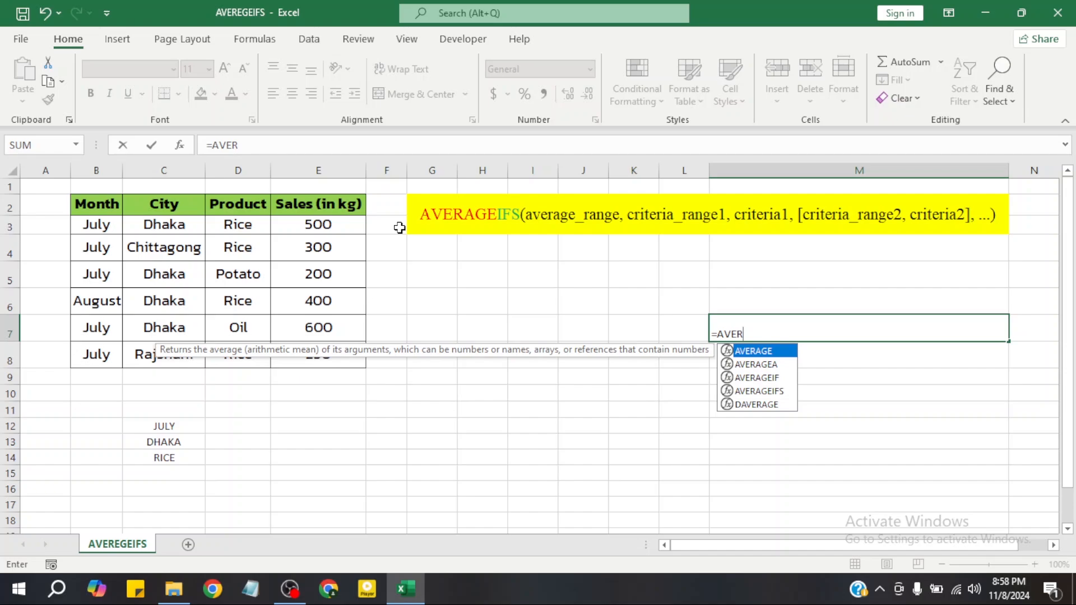
{"action": "type", "text": "AGEIFS"}
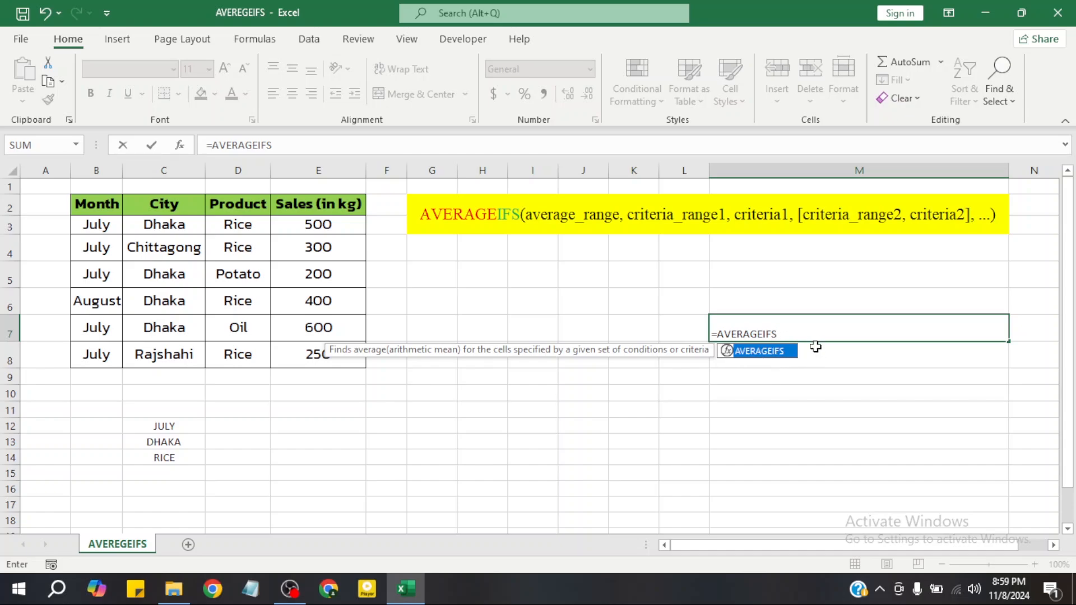
{"action": "type", "text": "("}
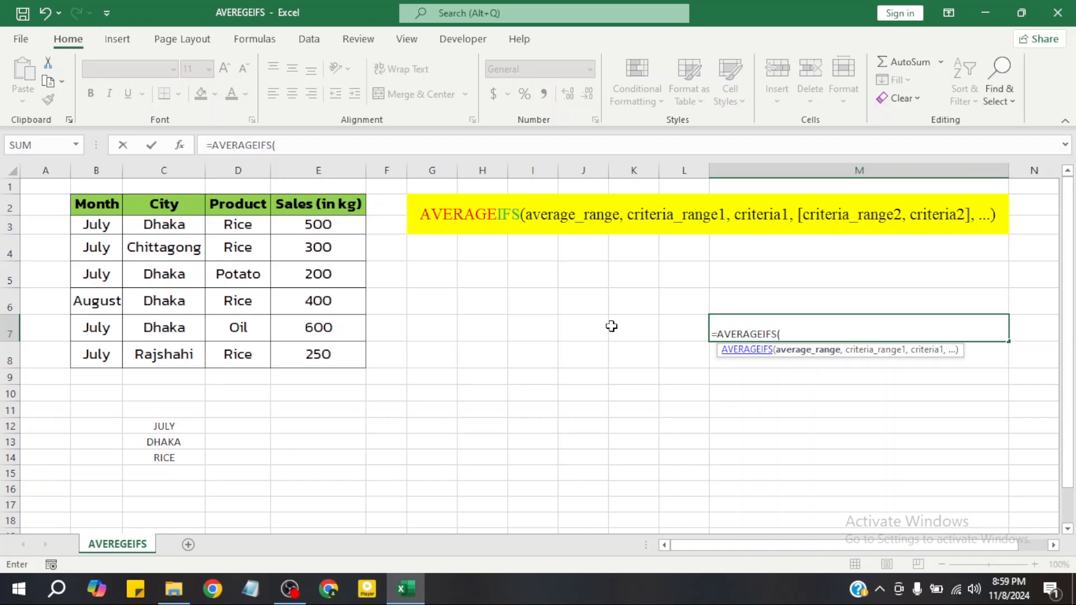
{"action": "left_click_drag", "start_coordinate": [322, 225], "coordinate": [324, 355]}
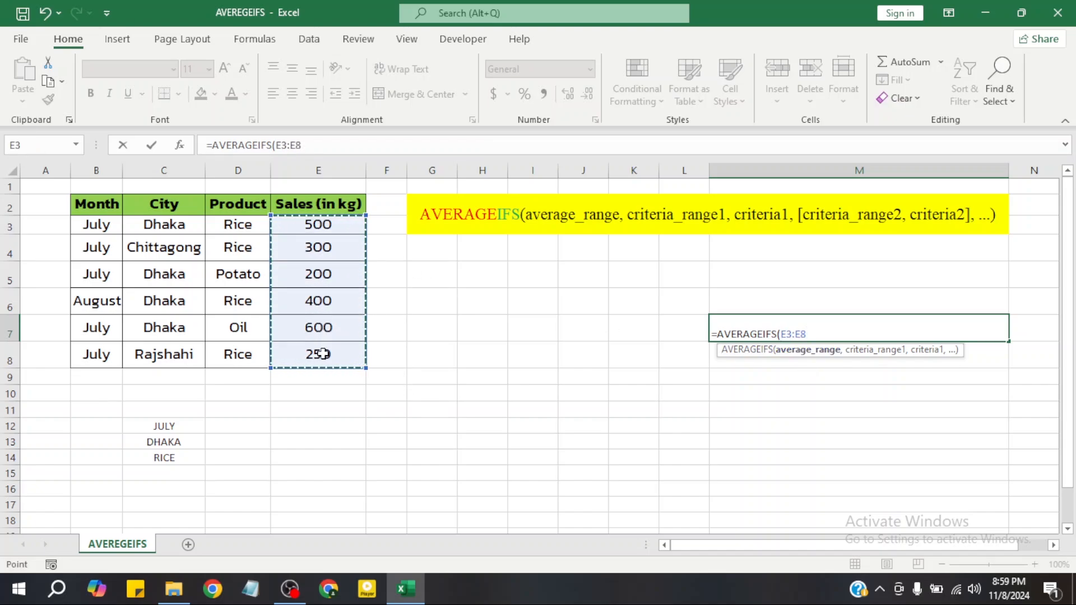
{"action": "key", "text": "BackSpace"}
{"action": "key", "text": "BackSpace"}
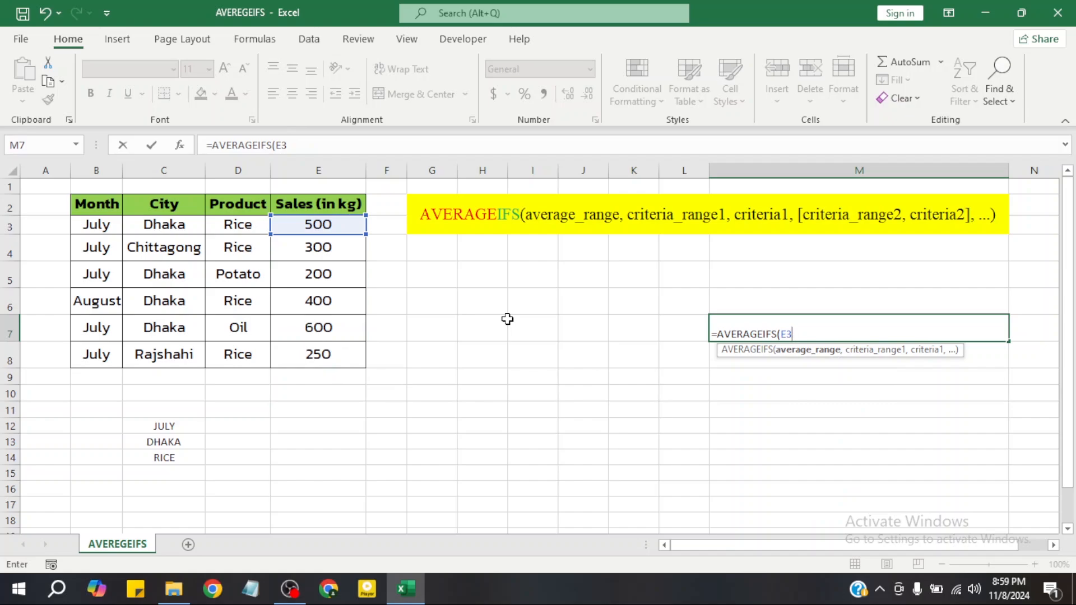
{"action": "key", "text": "BackSpace"}
{"action": "key", "text": "BackSpace"}
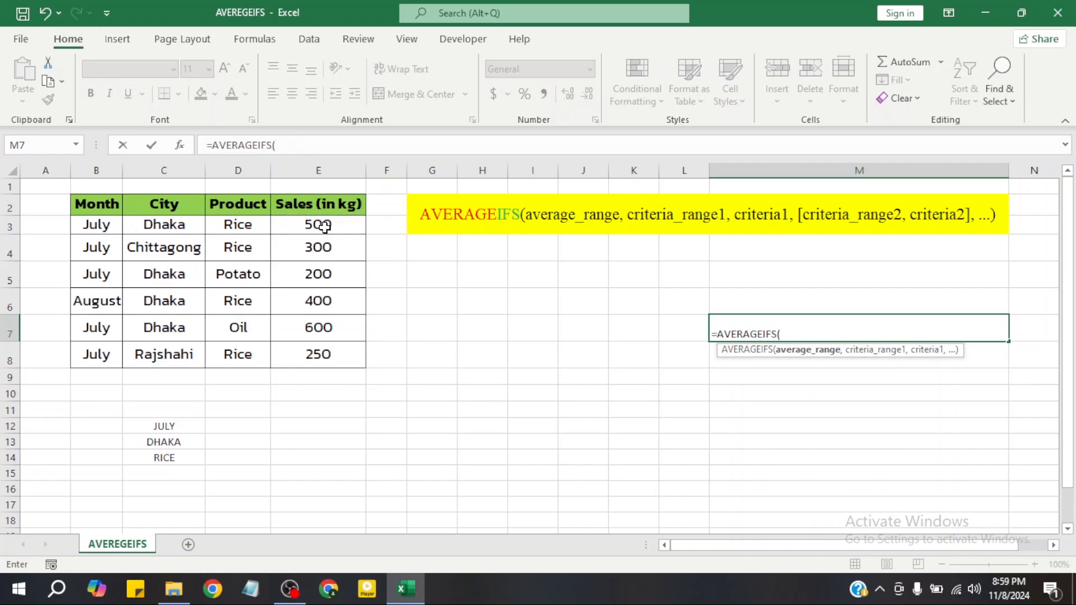
Supply the sales values E3:E8 as the average range and the months B3:B8 with the criterion "JULY" as the first condition
{"action": "left_click_drag", "start_coordinate": [326, 226], "coordinate": [325, 360]}
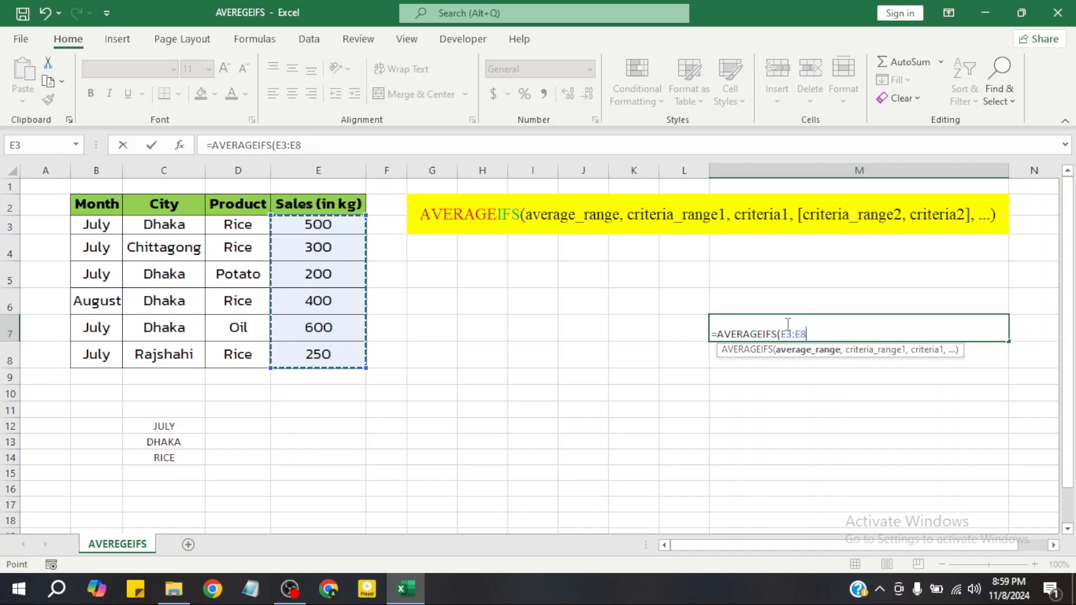
{"action": "type", "text": ","}
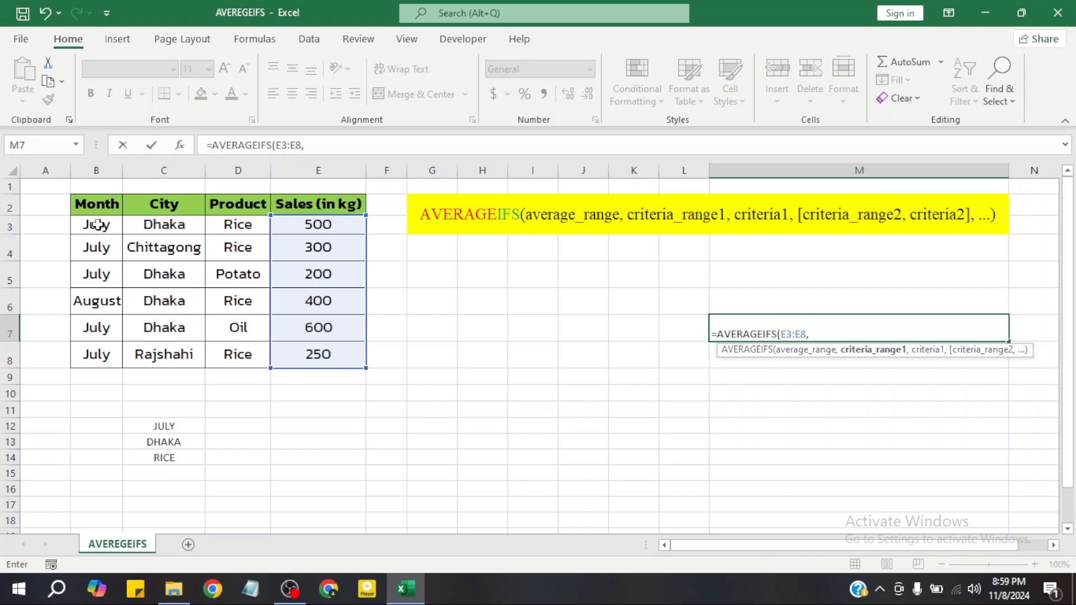
{"action": "left_click_drag", "start_coordinate": [97, 225], "coordinate": [99, 353]}
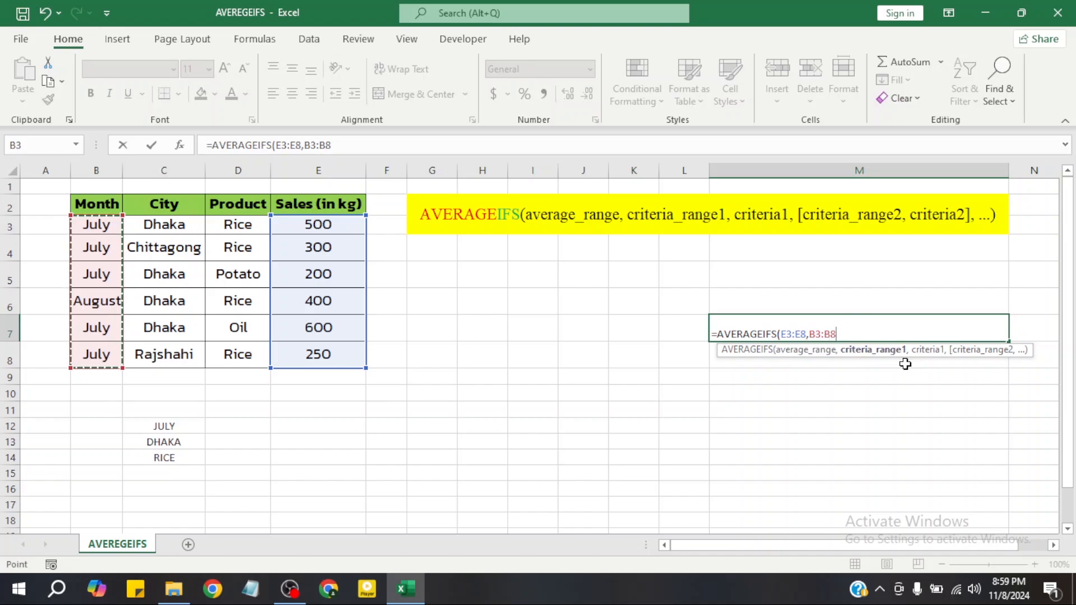
{"action": "type", "text": ",\"JULY"}
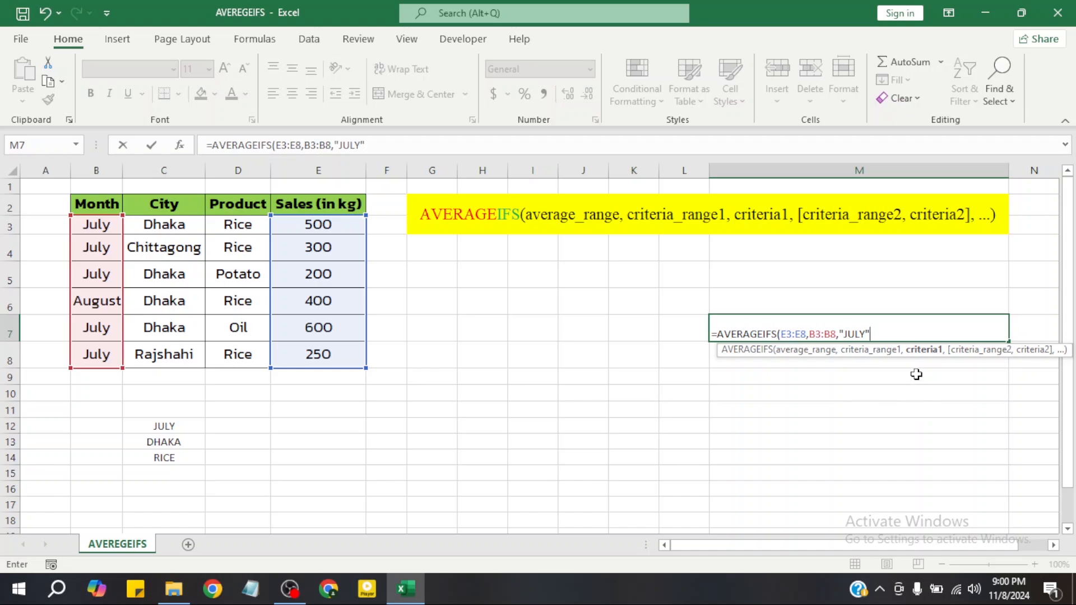
Add the cities C3:C8 with the criterion "DHAKA" as the second condition of the formula
{"action": "type", "text": ","}
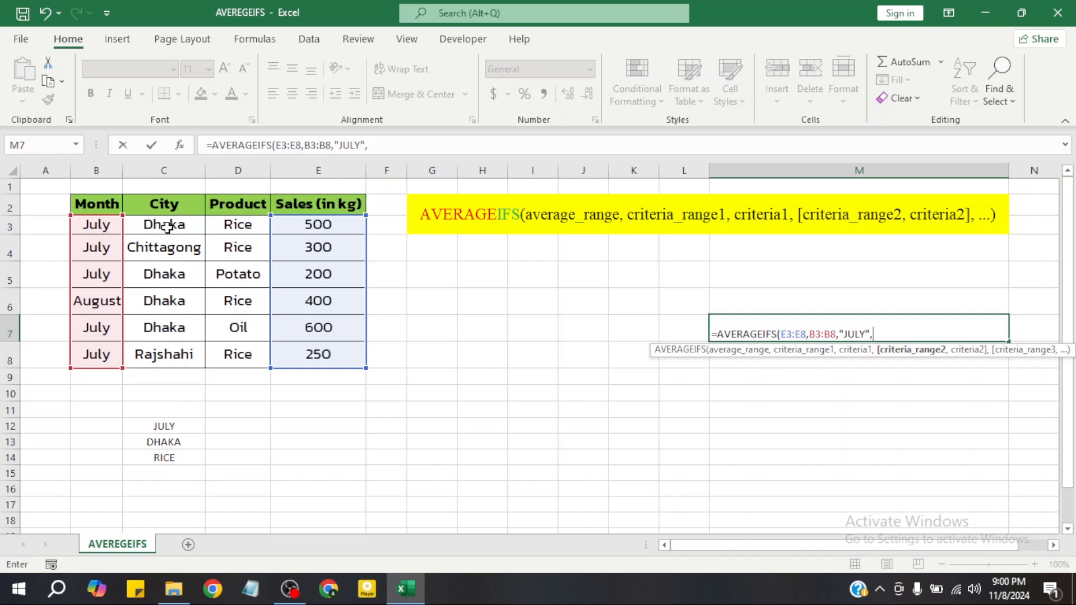
{"action": "mouse_move", "coordinate": [167, 226]}
{"action": "left_mouse_down"}
{"action": "mouse_move", "coordinate": [163, 250]}
{"action": "mouse_move", "coordinate": [170, 235]}
{"action": "left_mouse_up"}
{"action": "key", "text": "BackSpace"}
{"action": "key", "text": "BackSpace"}
{"action": "left_click_drag", "start_coordinate": [168, 224], "coordinate": [177, 357]}
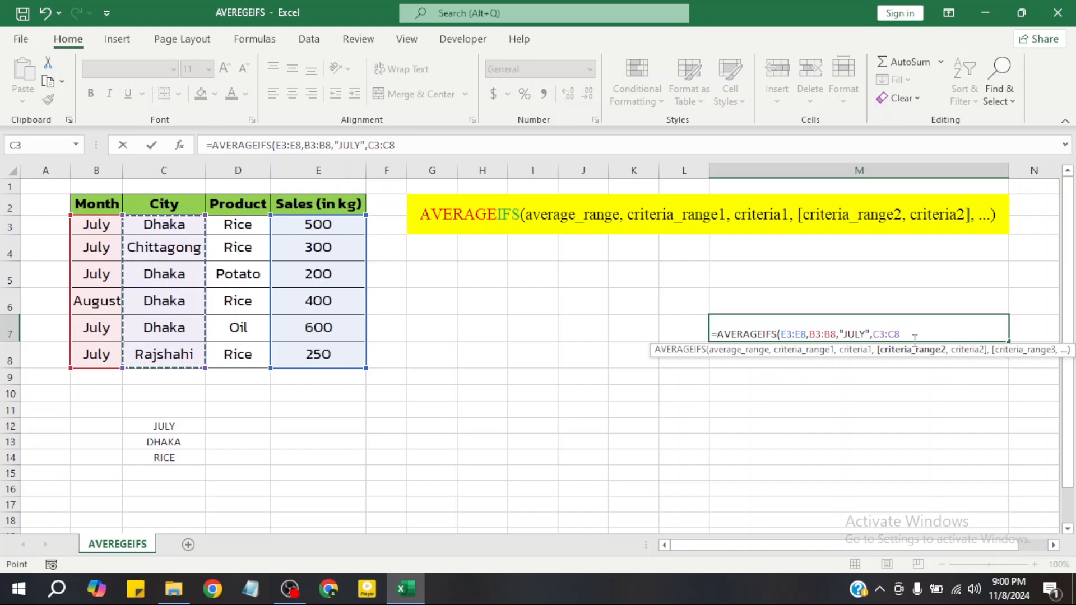
{"action": "type", "text": ","}
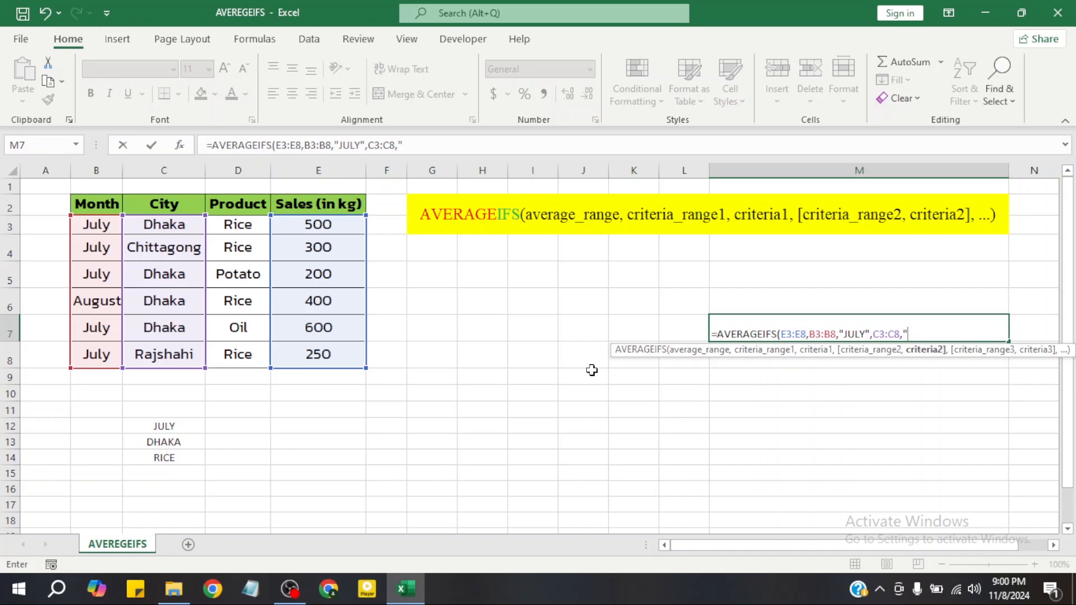
{"action": "type", "text": "DHAKA"}
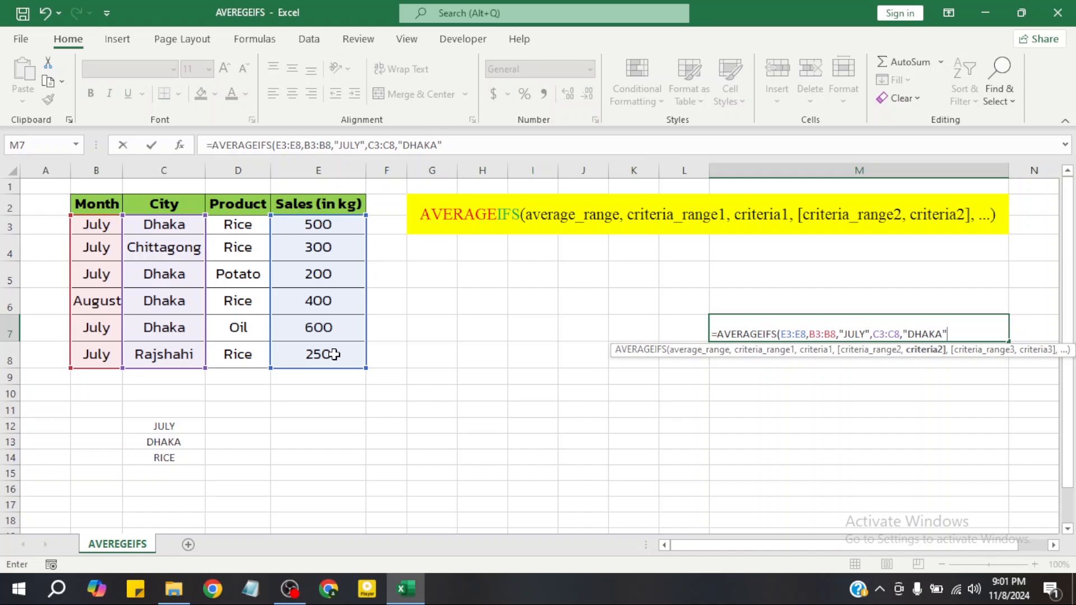
Add the products D3:D8 with the criterion "RICE" as the third condition and complete the formula
{"action": "type", "text": ","}
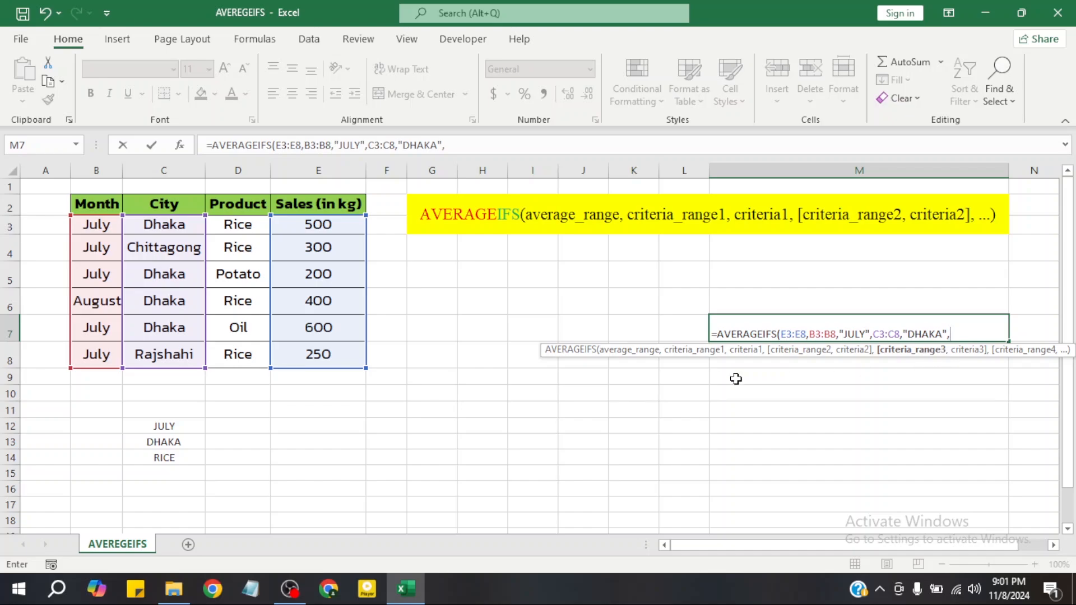
{"action": "left_click", "coordinate": [242, 231]}
{"action": "left_click_drag", "start_coordinate": [243, 231], "coordinate": [246, 351]}
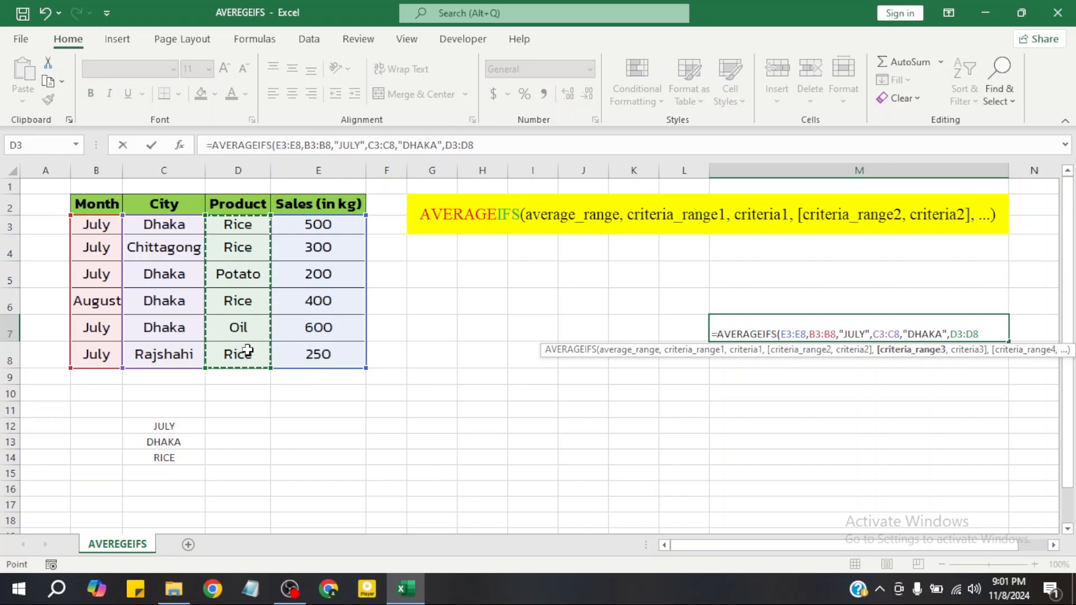
{"action": "type", "text": ",\"RICE"}
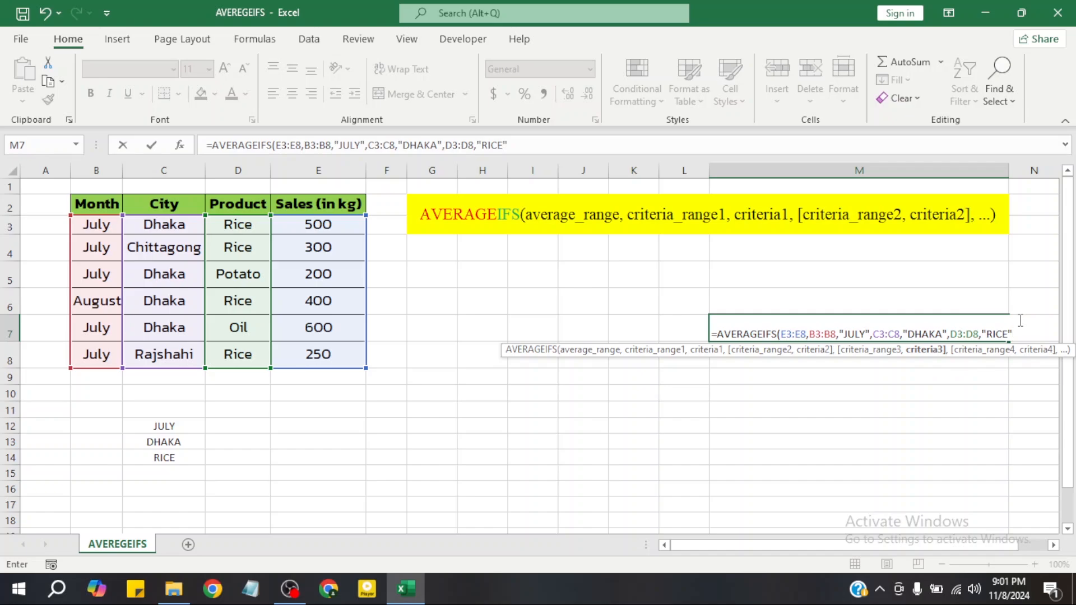
{"action": "type", "text": ")"}
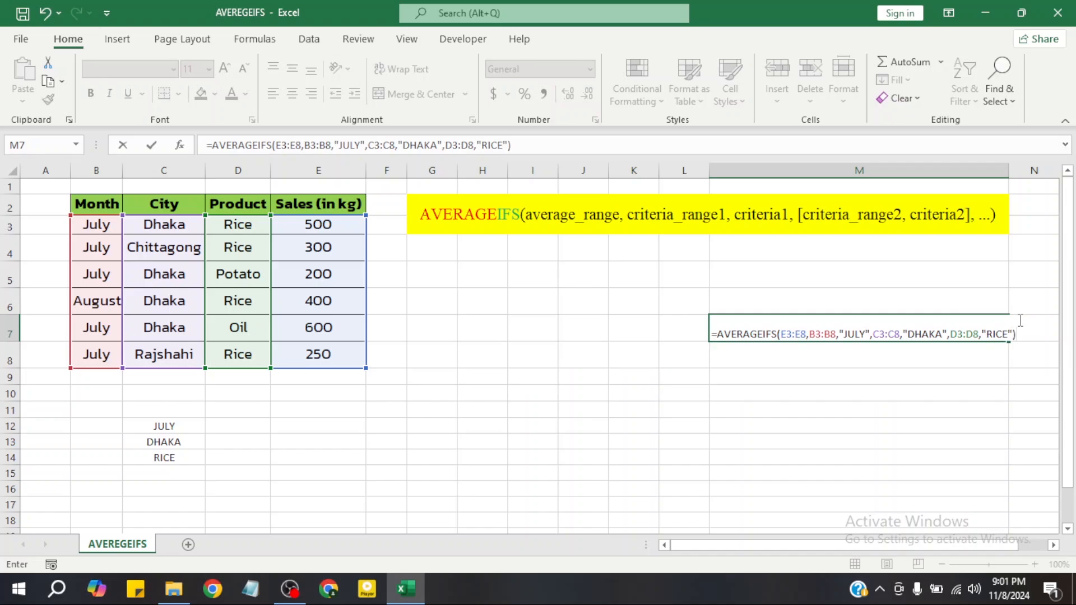
{"action": "key", "text": "Return"}
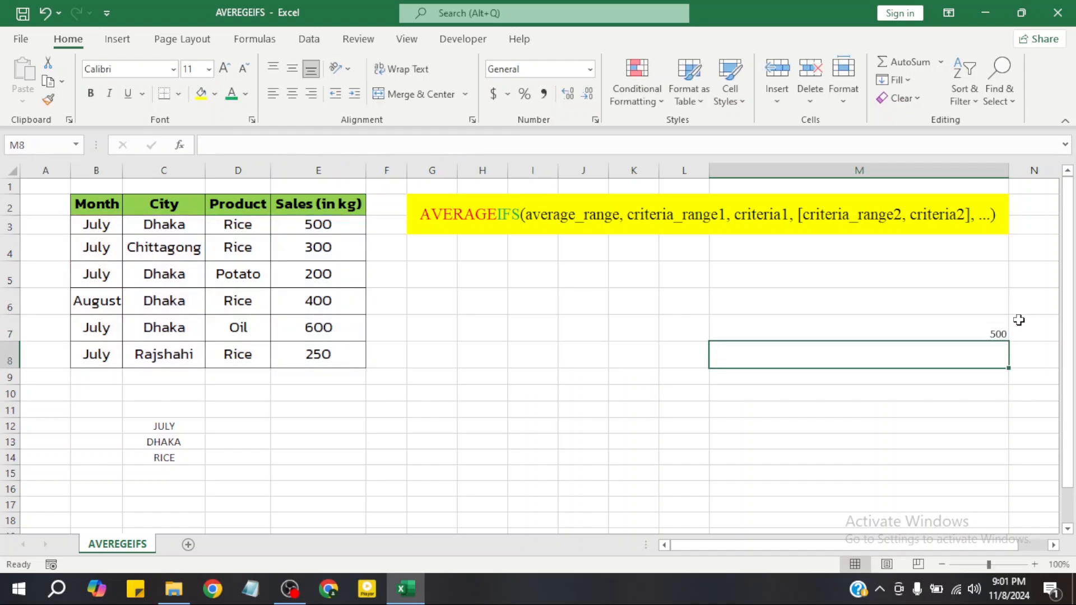
Center the result in cell M7 horizontally and vertically and fill the cell with orange
{"action": "left_click", "coordinate": [991, 332]}
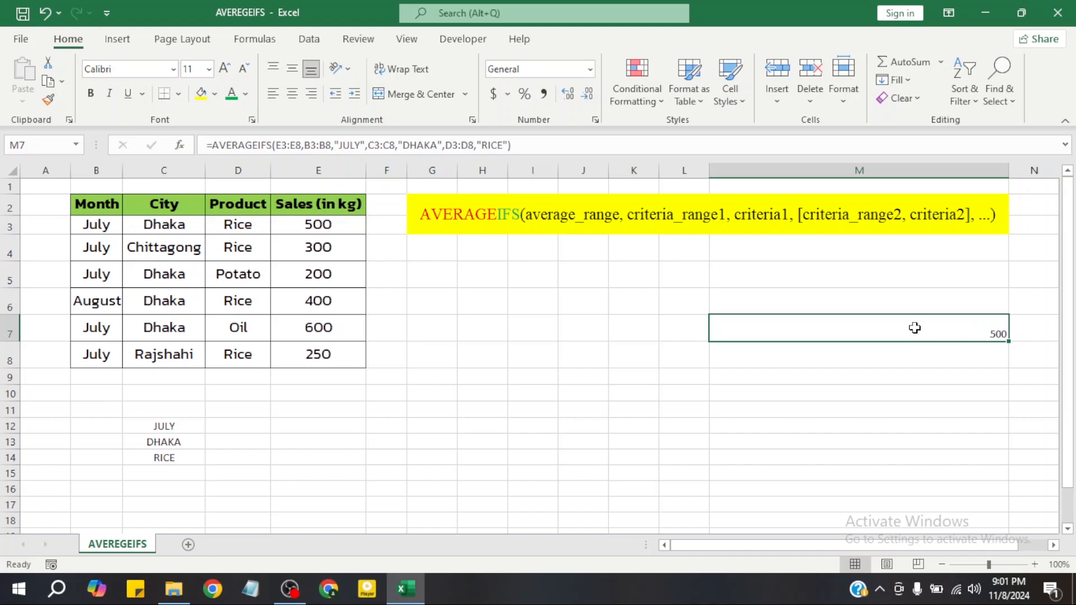
{"action": "left_click", "coordinate": [298, 94]}
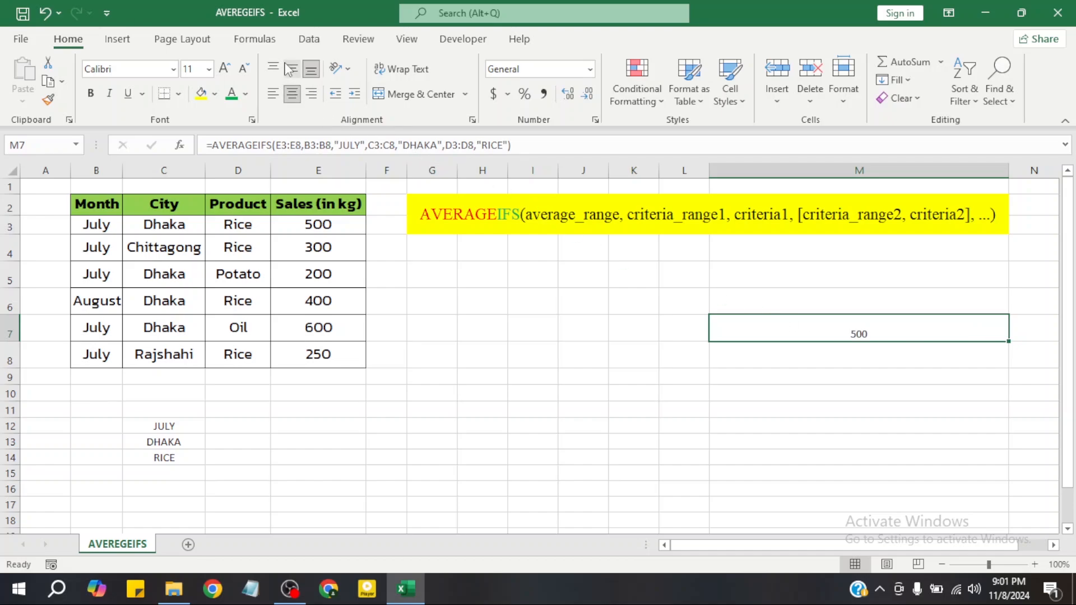
{"action": "left_click", "coordinate": [292, 68]}
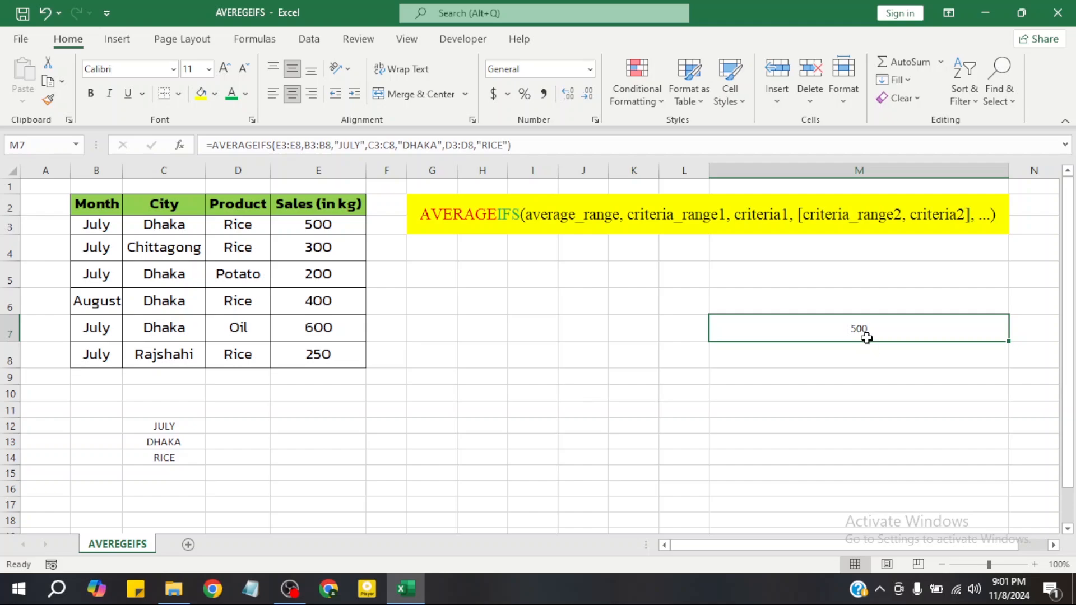
{"action": "left_click", "coordinate": [215, 95]}
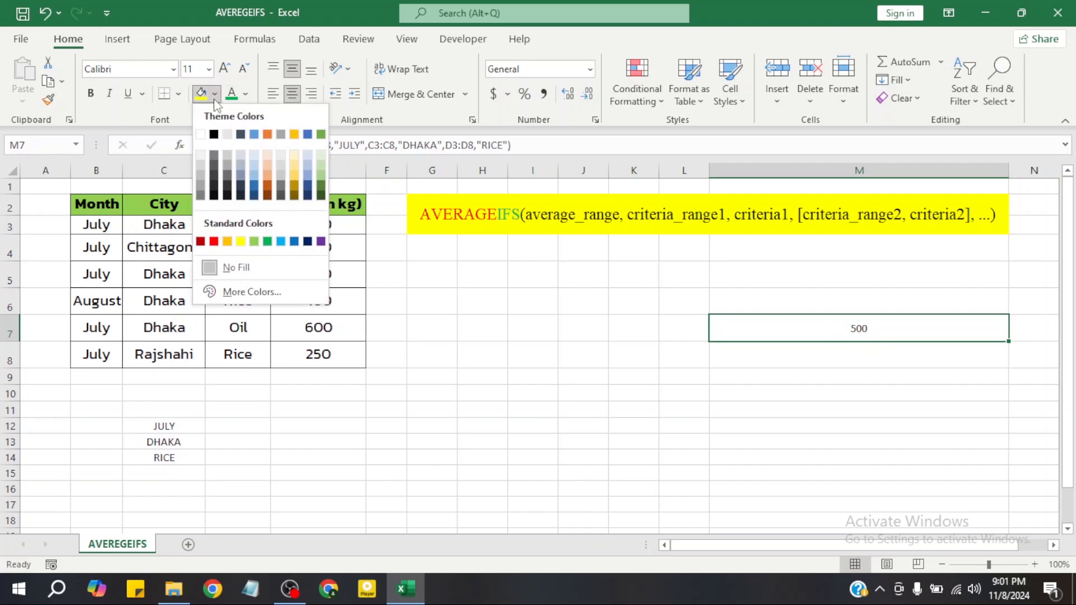
{"action": "left_click", "coordinate": [227, 240]}
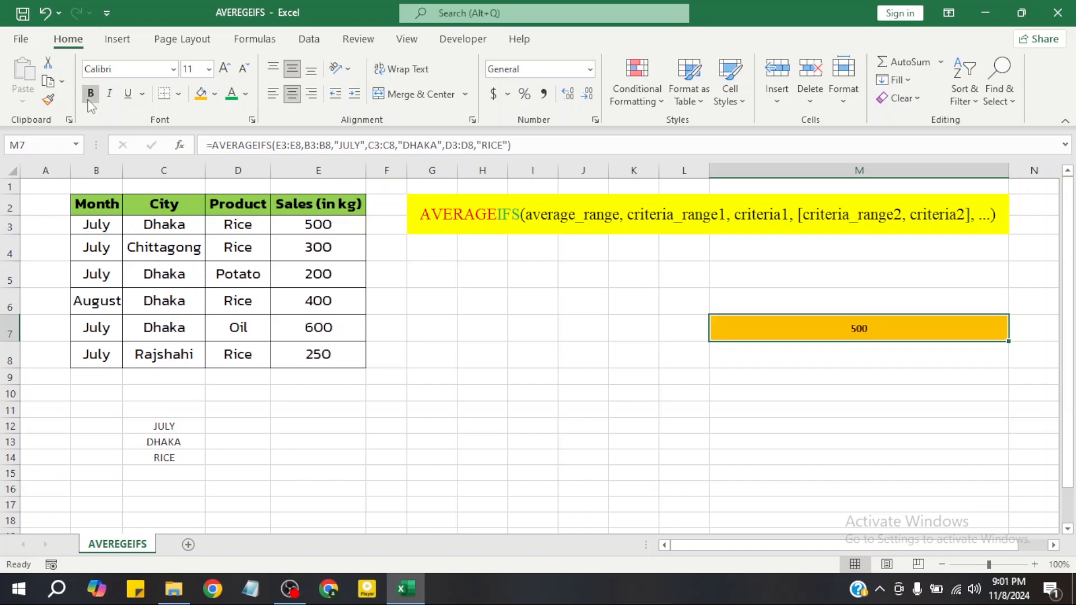
Format the result in cell M7 as bold Times New Roman at size 16
{"action": "left_click", "coordinate": [89, 98]}
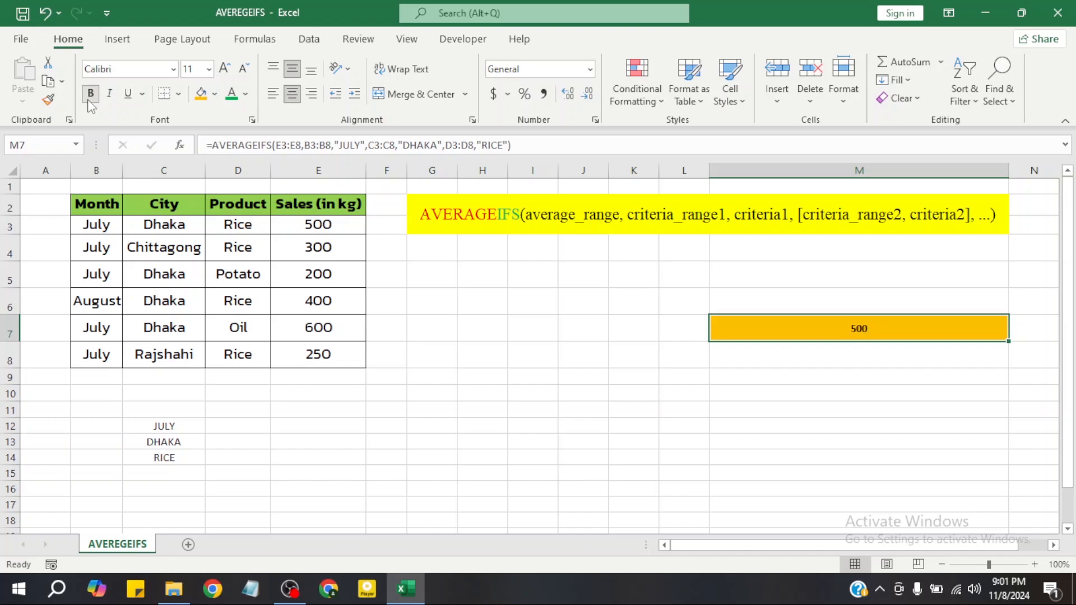
{"action": "left_click", "coordinate": [113, 67]}
{"action": "type", "text": "Times New Roman"}
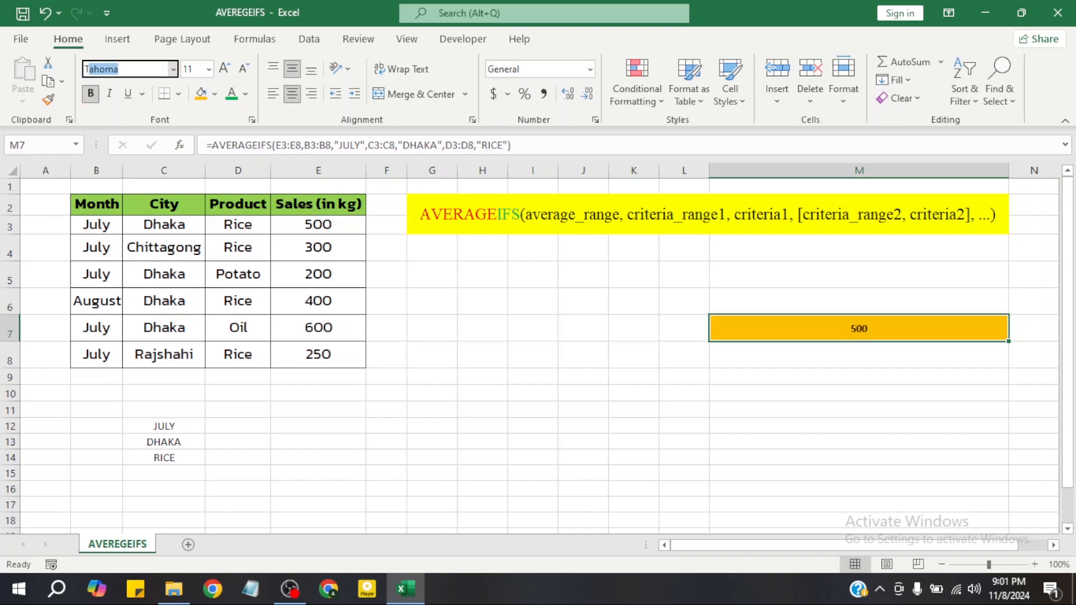
{"action": "key", "text": "Return"}
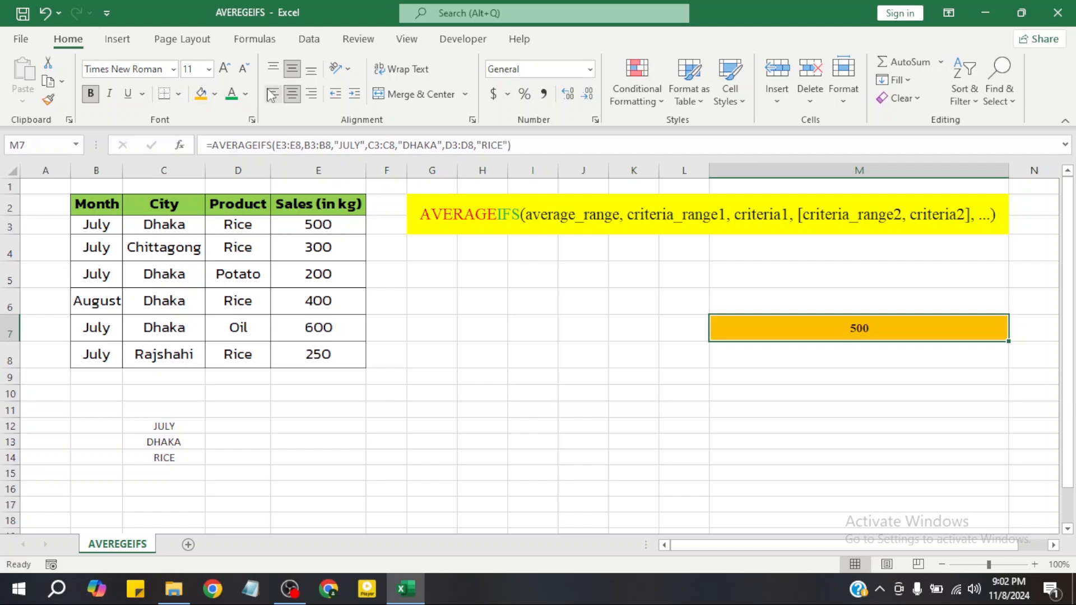
{"action": "left_click", "coordinate": [225, 68]}
{"action": "left_click", "coordinate": [224, 68]}
{"action": "left_click", "coordinate": [224, 67]}
{"action": "left_click", "coordinate": [660, 327]}
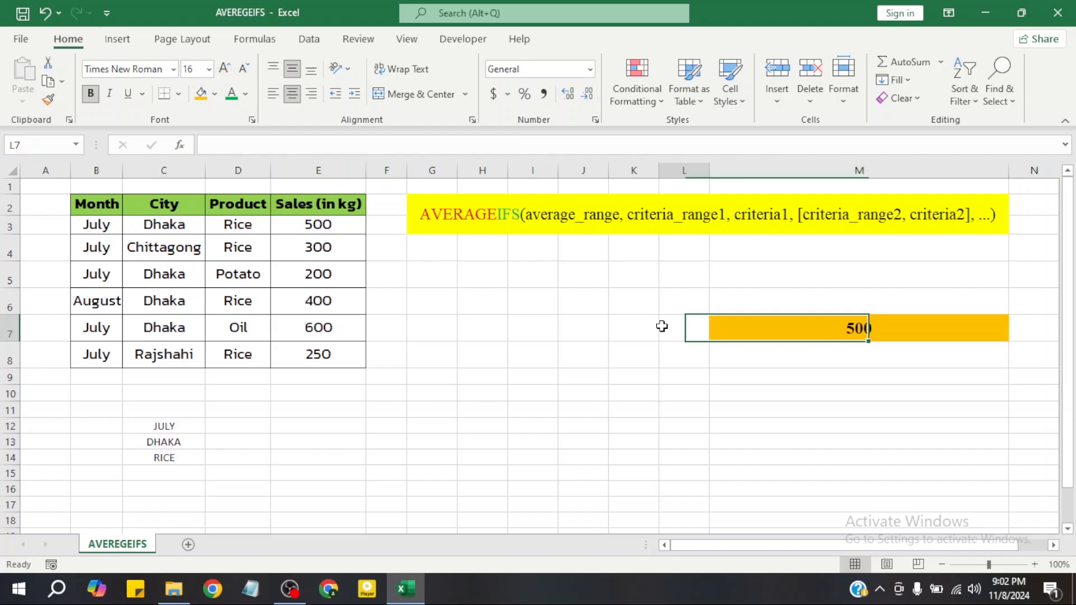
{"action": "left_click", "coordinate": [509, 359]}
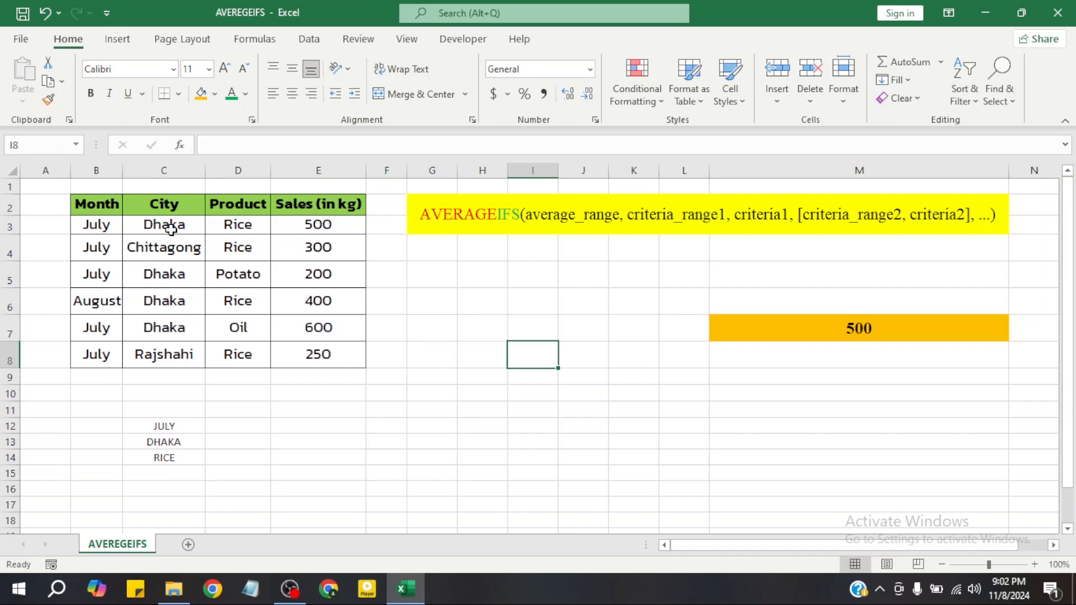
Highlight the two Dhaka rice entries, C3:E3 and C6:E6, with the orange fill
{"action": "left_click_drag", "start_coordinate": [171, 229], "coordinate": [319, 227]}
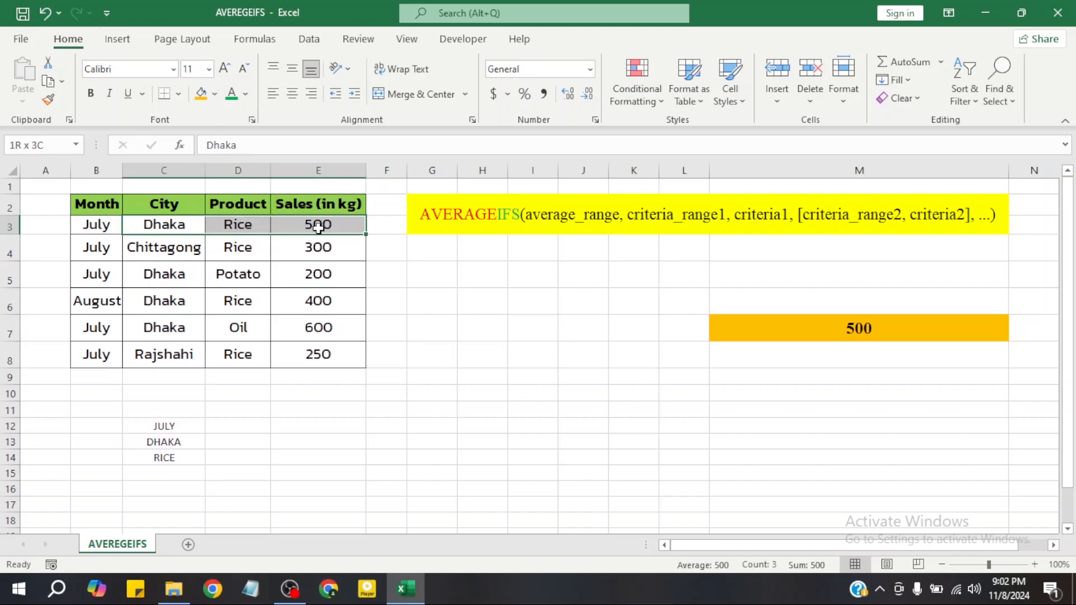
{"action": "left_click", "coordinate": [202, 94]}
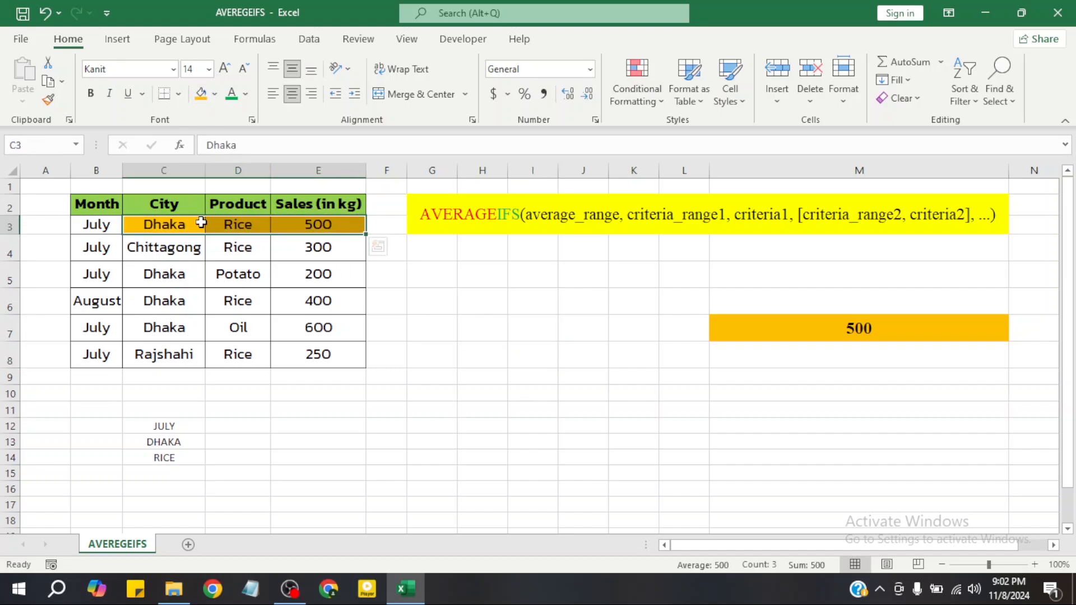
{"action": "left_click", "coordinate": [147, 273]}
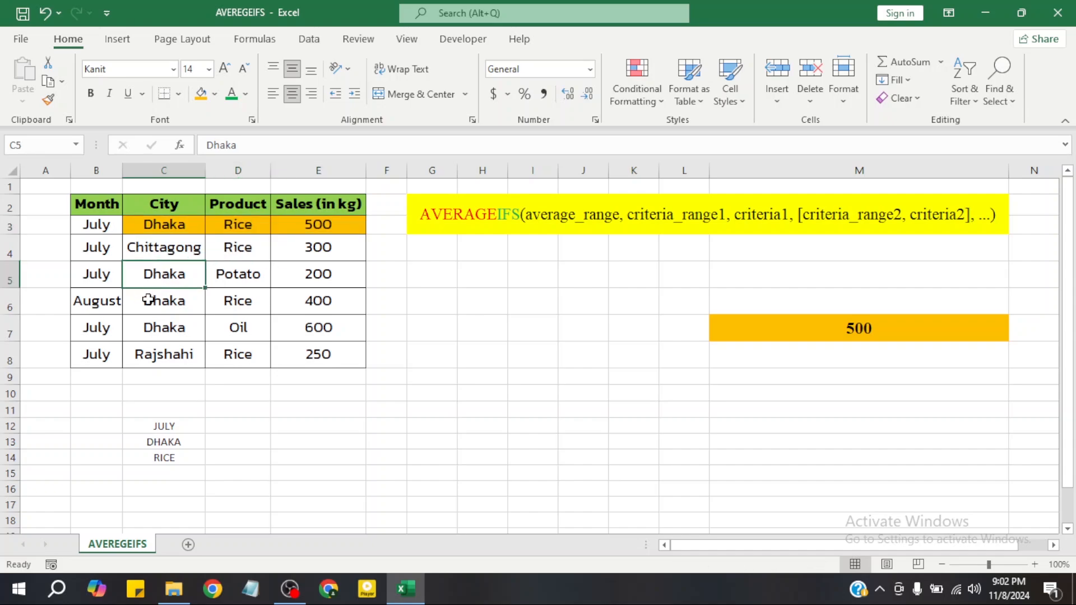
{"action": "left_click_drag", "start_coordinate": [144, 303], "coordinate": [309, 303]}
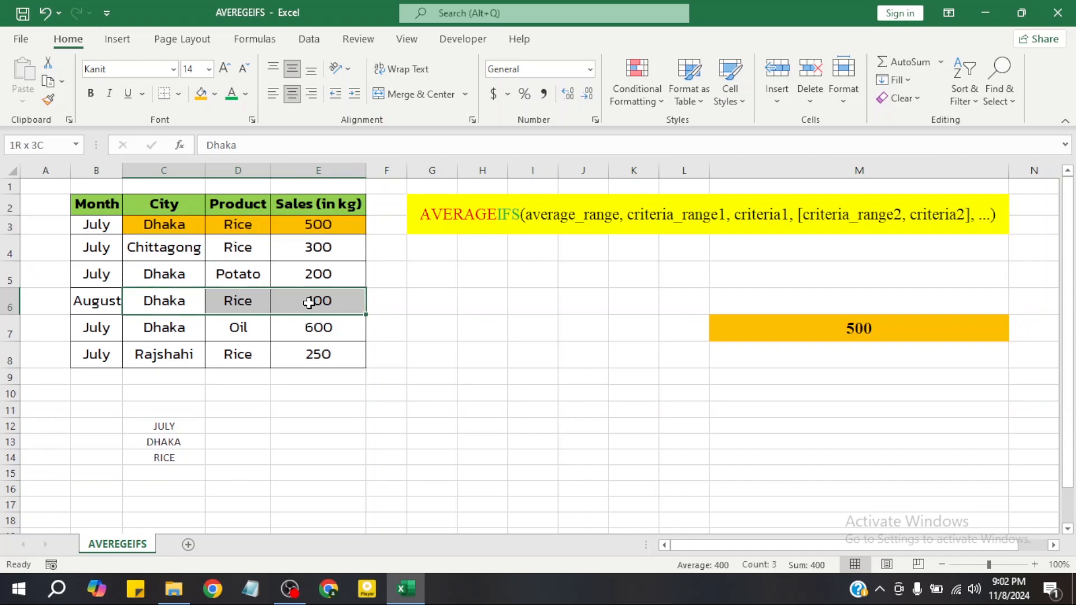
{"action": "left_click", "coordinate": [201, 93]}
{"action": "left_click", "coordinate": [256, 354]}
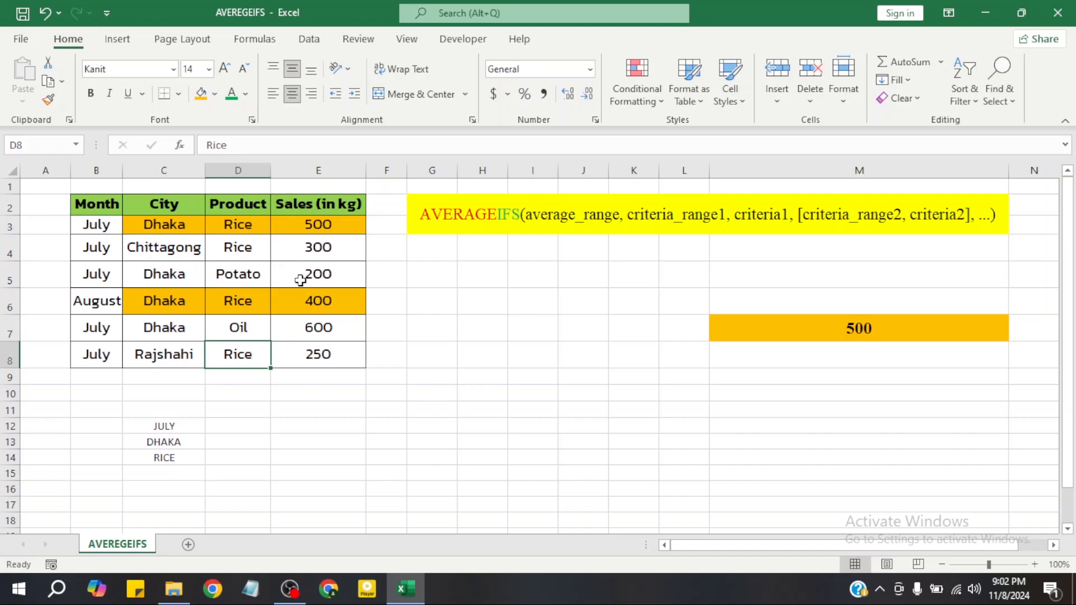
{"action": "left_click", "coordinate": [178, 226]}
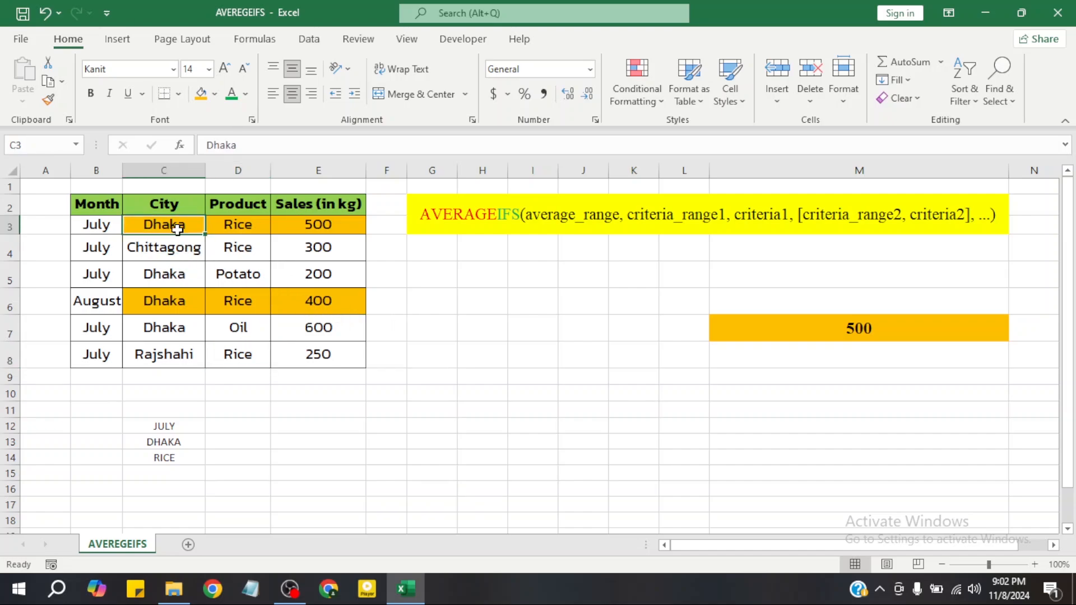
Review the AVERAGEIFS formula in M7 and compare its conditions with the criteria listed in C12:C14
{"action": "left_click", "coordinate": [249, 229]}
{"action": "left_click", "coordinate": [249, 252]}
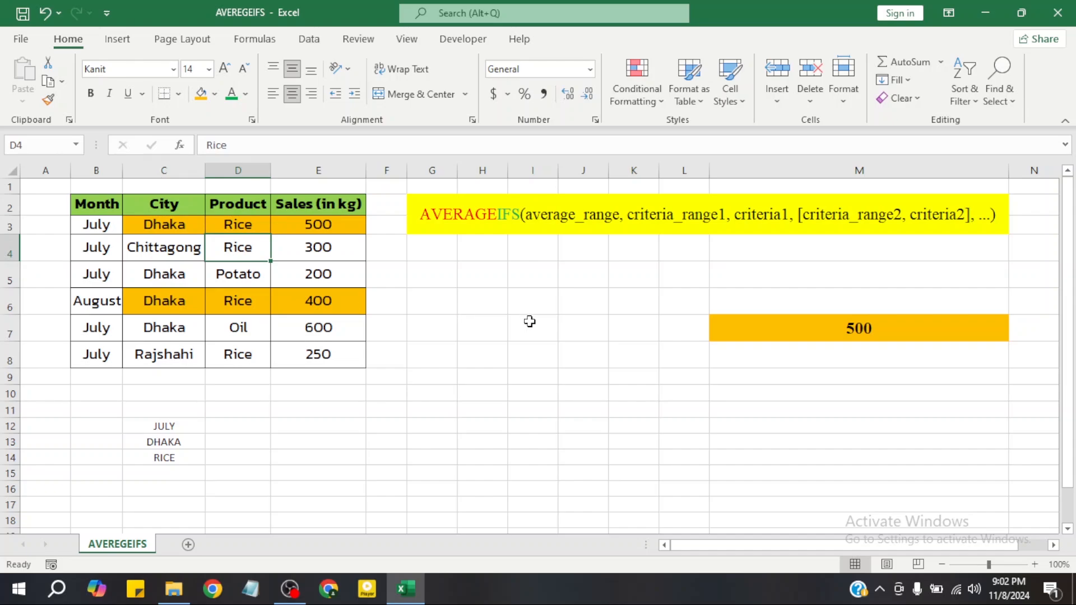
{"action": "double_click", "coordinate": [873, 328]}
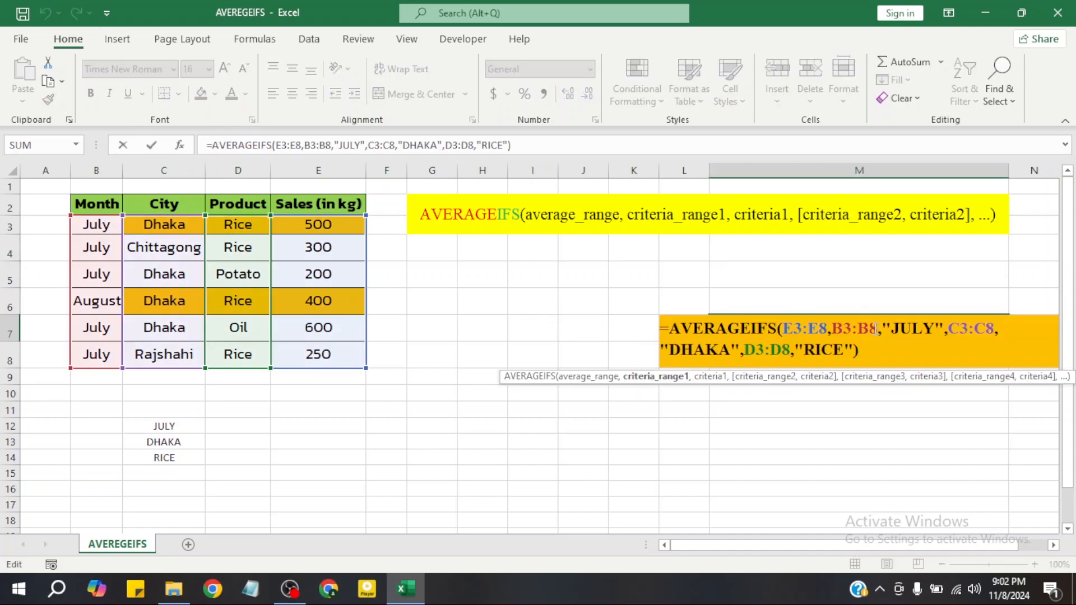
{"action": "left_click", "coordinate": [872, 349]}
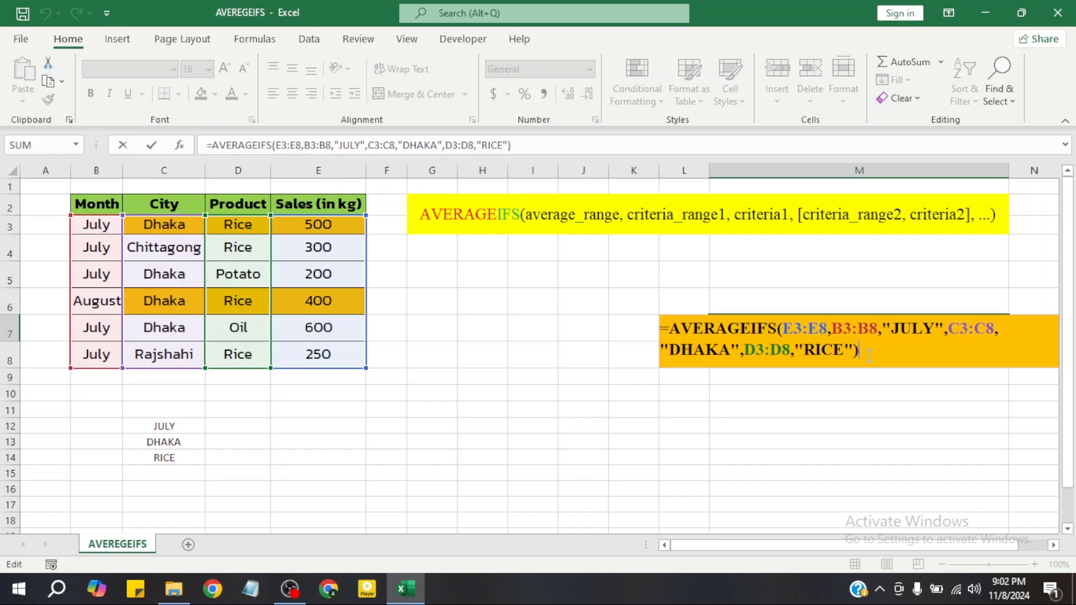
{"action": "key", "text": "Return"}
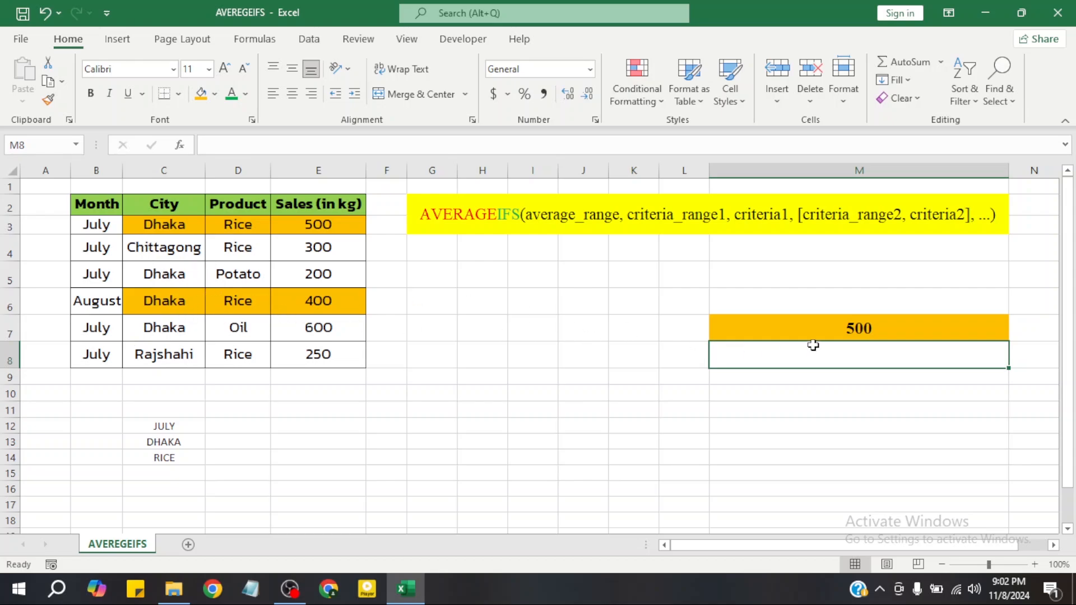
{"action": "left_click", "coordinate": [168, 428]}
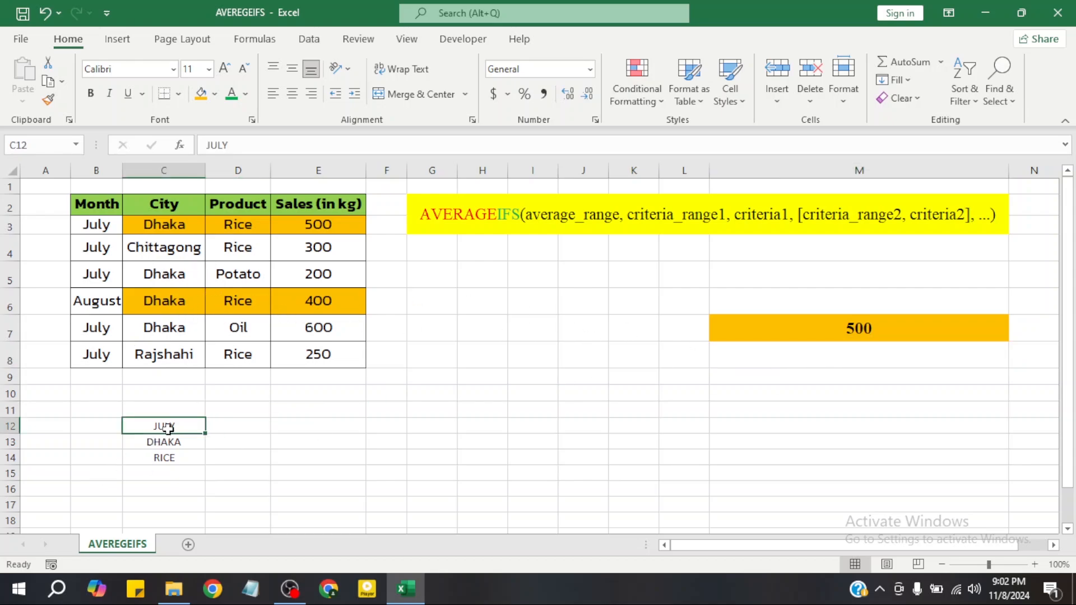
{"action": "left_click", "coordinate": [166, 442]}
{"action": "left_click", "coordinate": [166, 458]}
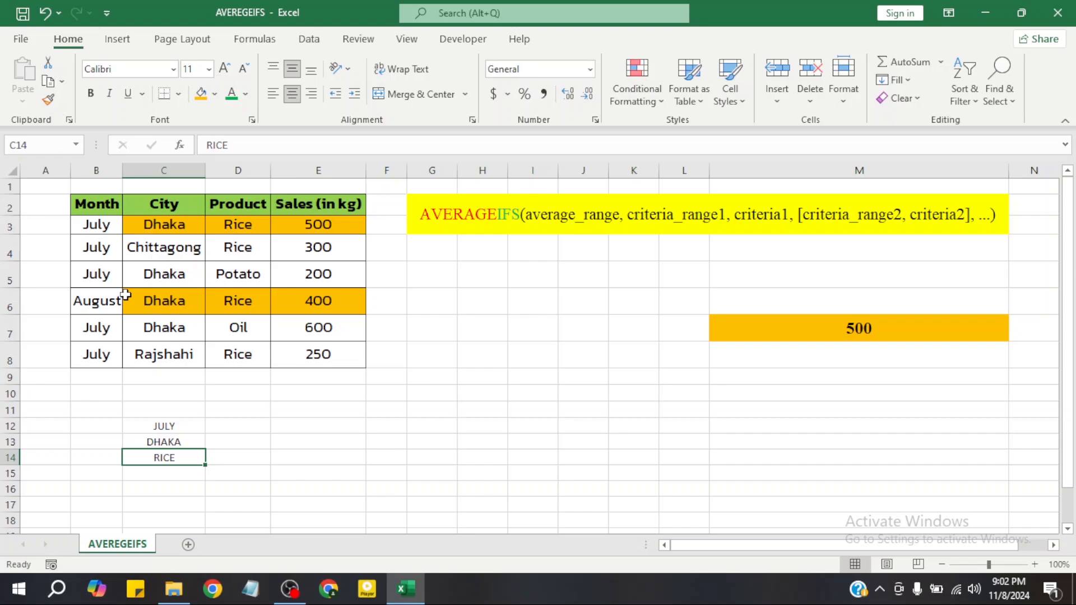
Highlight the complete July Dhaka rice entry, B3:E3, with the orange fill
{"action": "left_click", "coordinate": [95, 224]}
{"action": "left_click", "coordinate": [163, 224]}
{"action": "left_click", "coordinate": [235, 224]}
{"action": "left_click_drag", "start_coordinate": [112, 228], "coordinate": [312, 224]}
{"action": "left_click", "coordinate": [200, 94]}
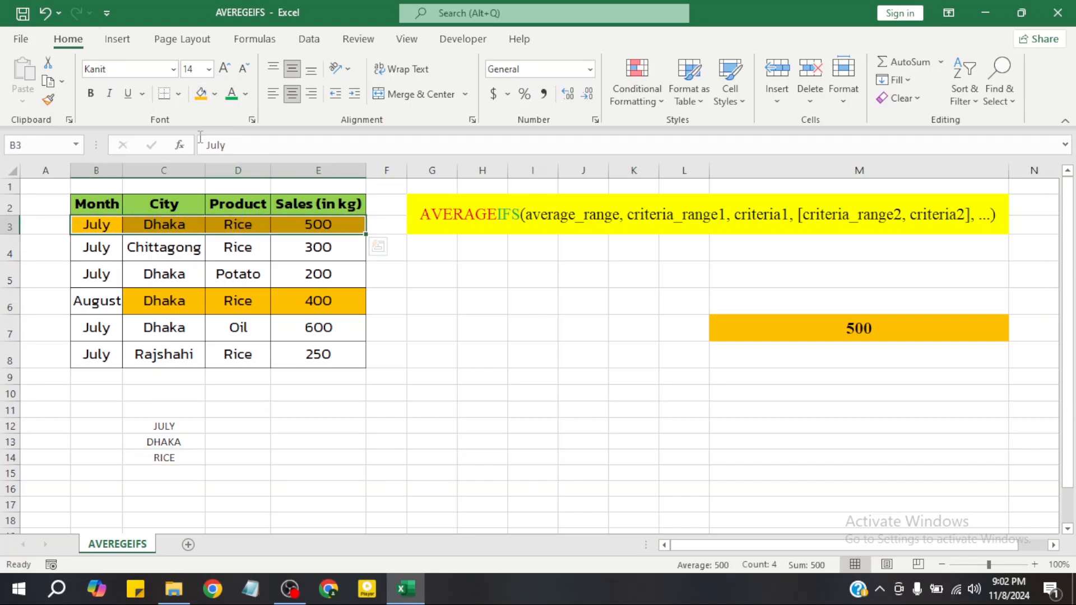
Remove the orange fill from the August Dhaka rice entry, C6:E6
{"action": "left_click_drag", "start_coordinate": [157, 301], "coordinate": [307, 301]}
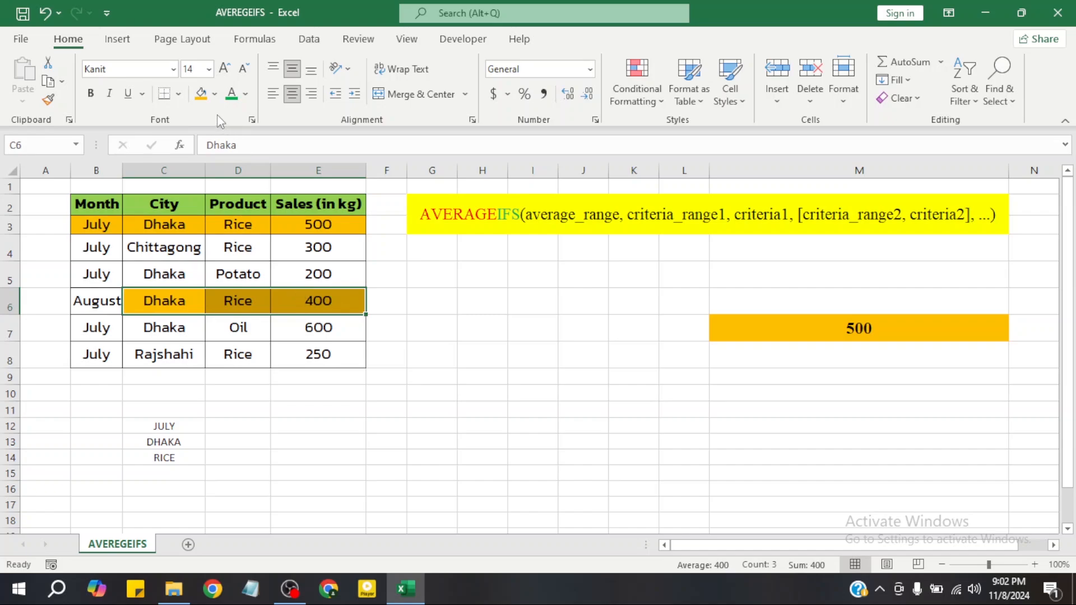
{"action": "left_click", "coordinate": [215, 94]}
{"action": "left_click", "coordinate": [214, 268]}
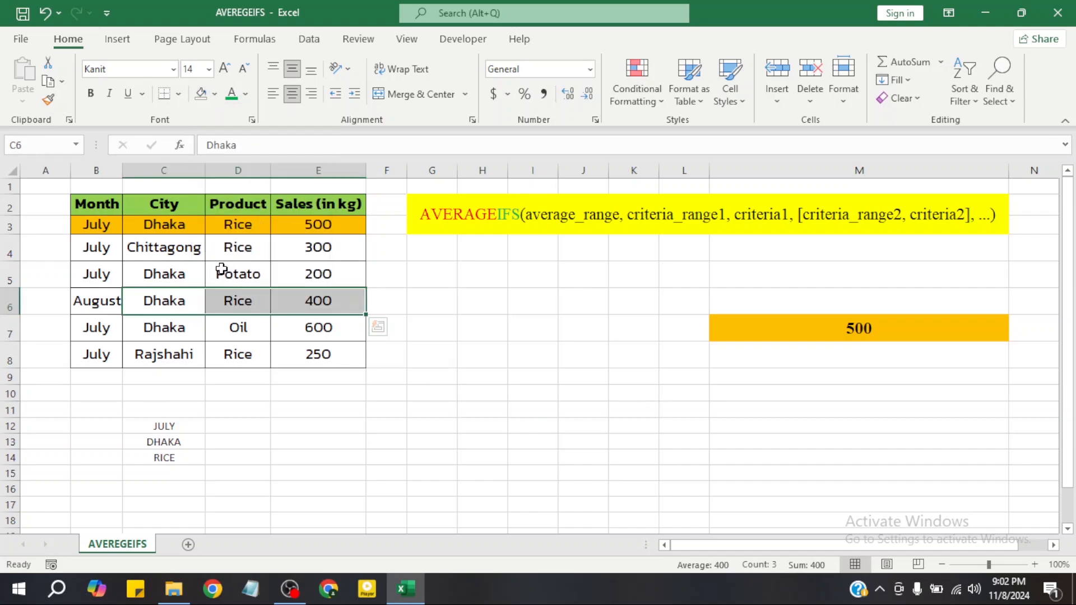
{"action": "left_click", "coordinate": [413, 302]}
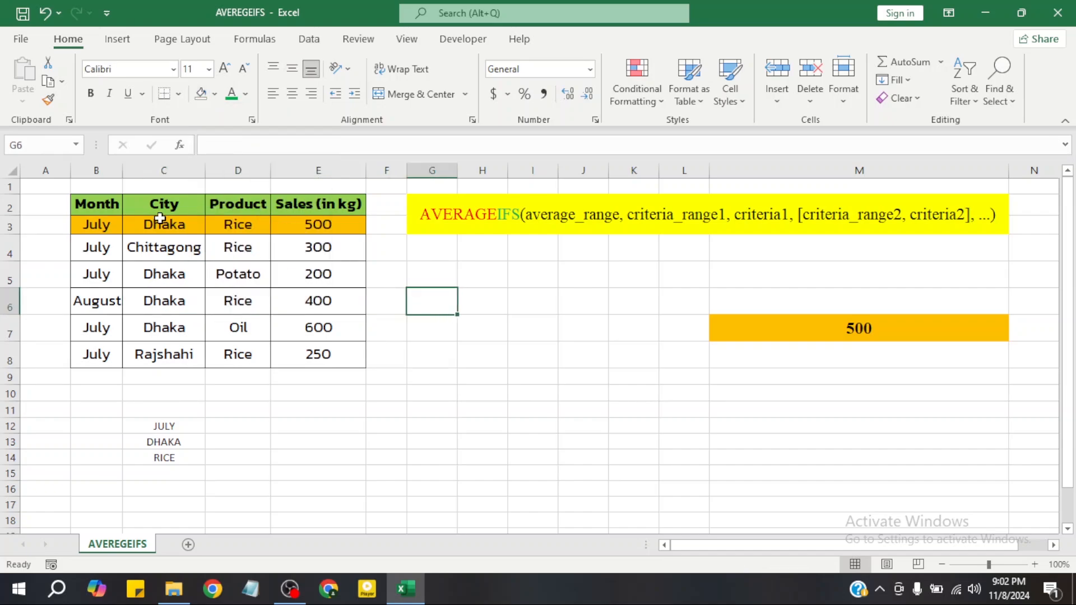
{"action": "left_click", "coordinate": [851, 327]}
{"action": "left_click", "coordinate": [460, 381]}
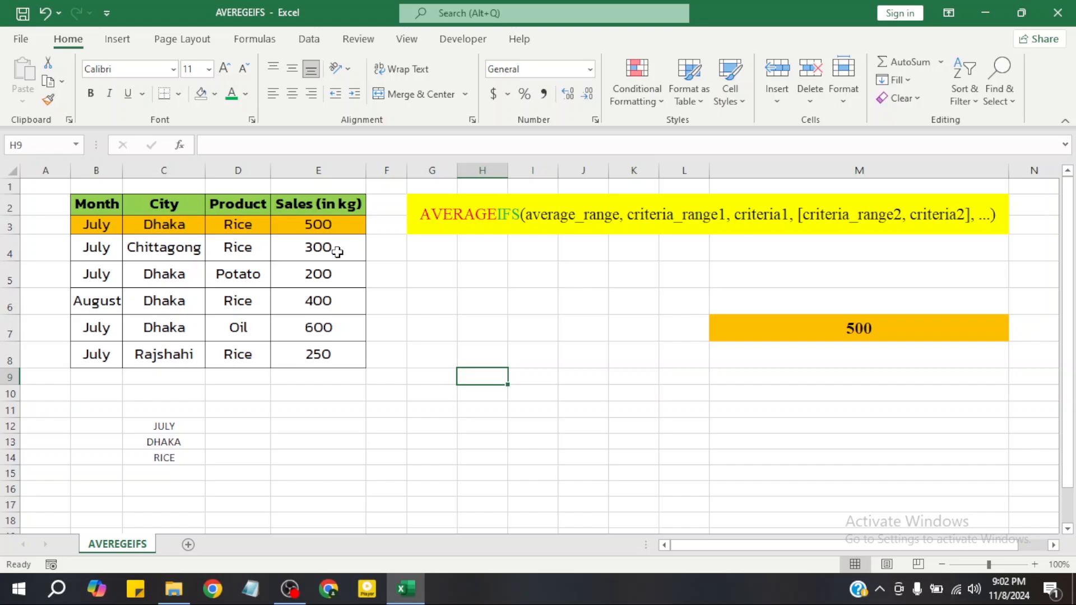